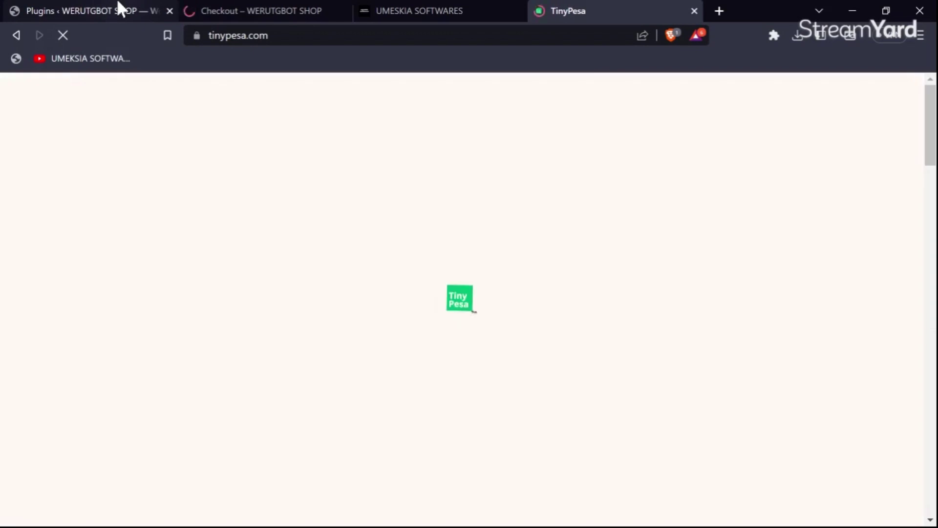
# Step: Open WooCommerce Settings' Payments tab and scroll down to the enabled TinyPesa row
pyautogui.click(92, 8)
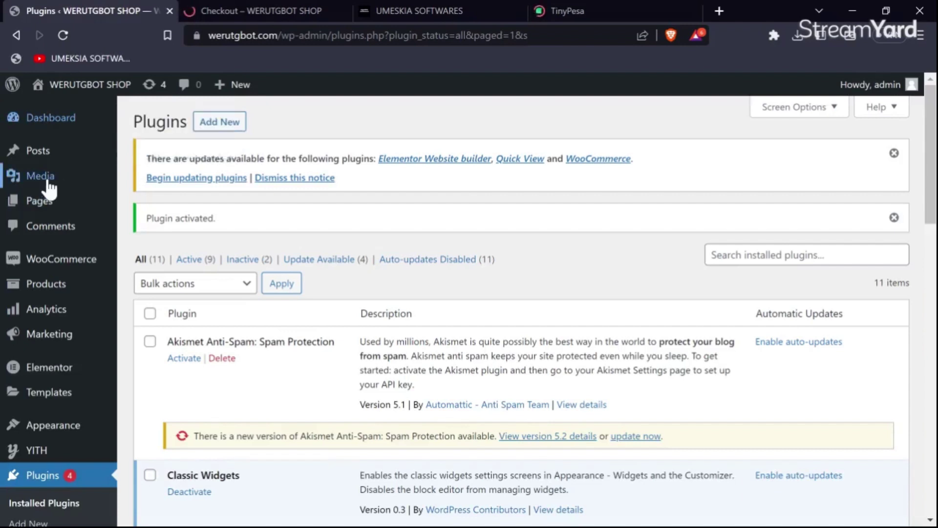
pyautogui.moveTo(48, 188)
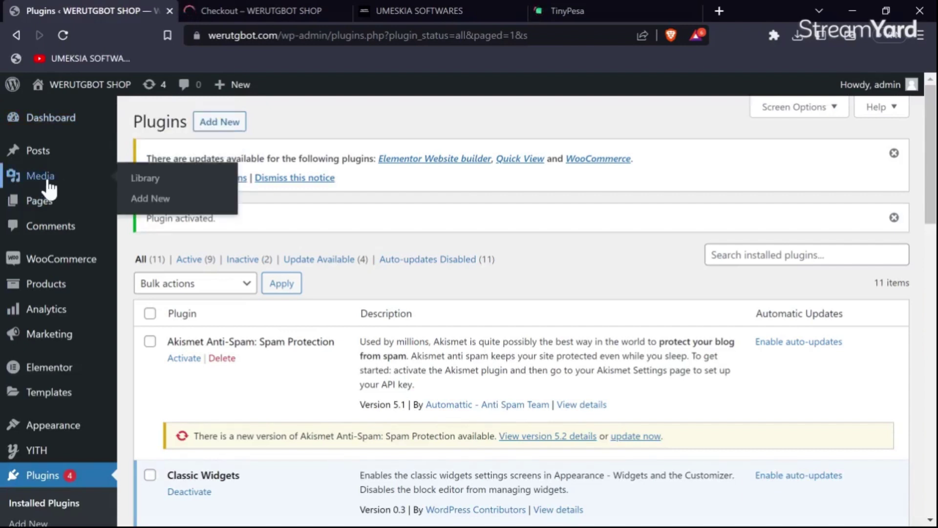
pyautogui.click(68, 264)
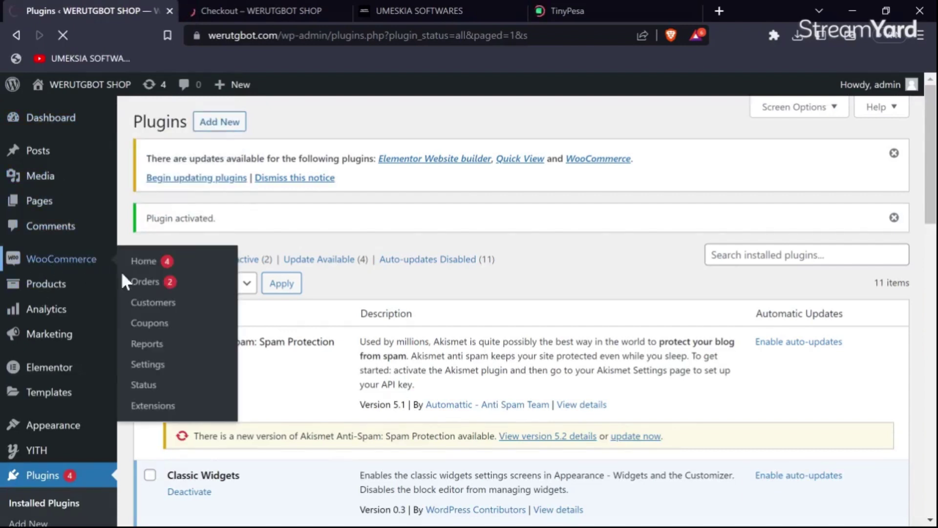
pyautogui.click(148, 370)
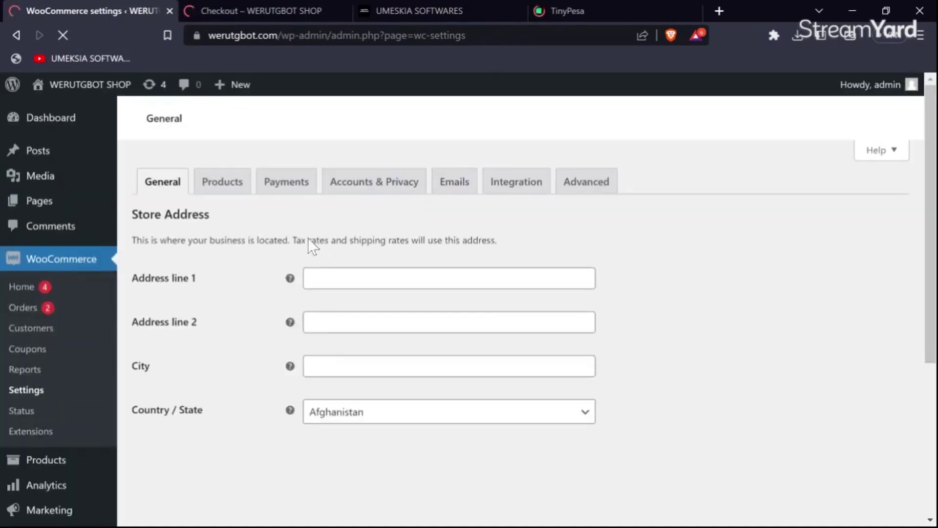
pyautogui.click(296, 190)
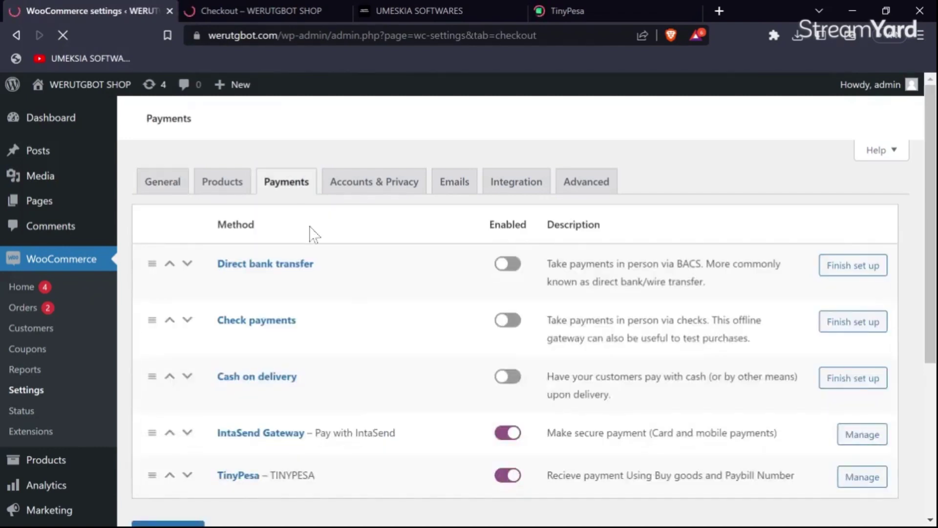
pyautogui.scroll(-4, 348, 335)
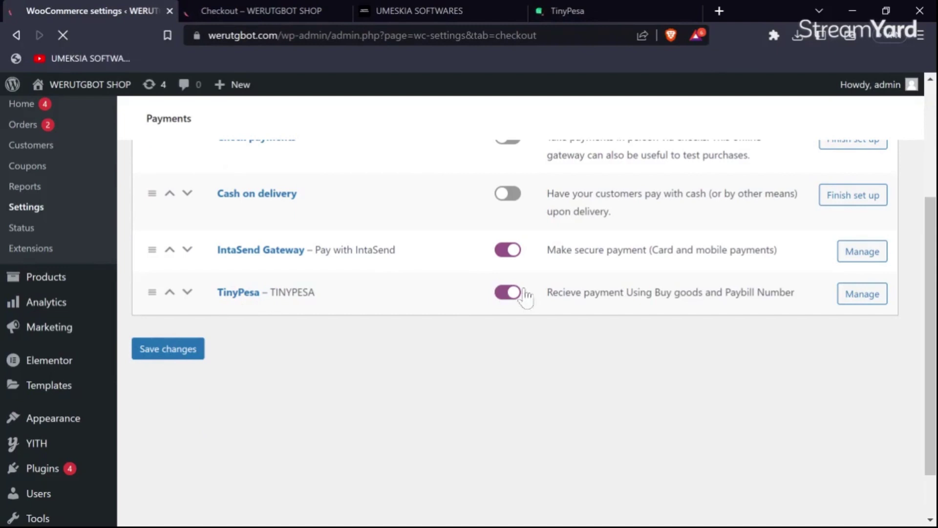
# Step: Open the TinyPesa gateway's Manage page and place the cursor in its Title field
pyautogui.click(871, 298)
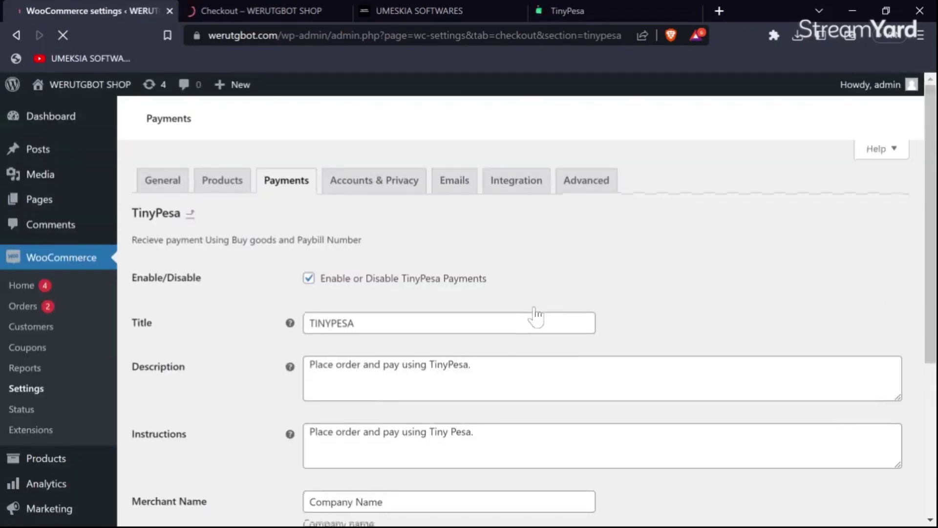
pyautogui.scroll(-2, 536, 315)
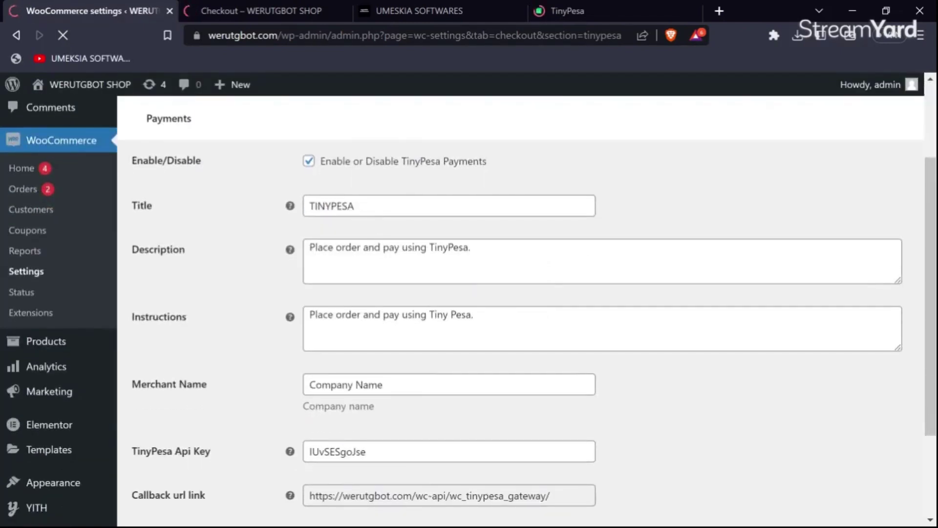
pyautogui.scroll(2, 174, 212)
pyautogui.scroll(-1, 175, 212)
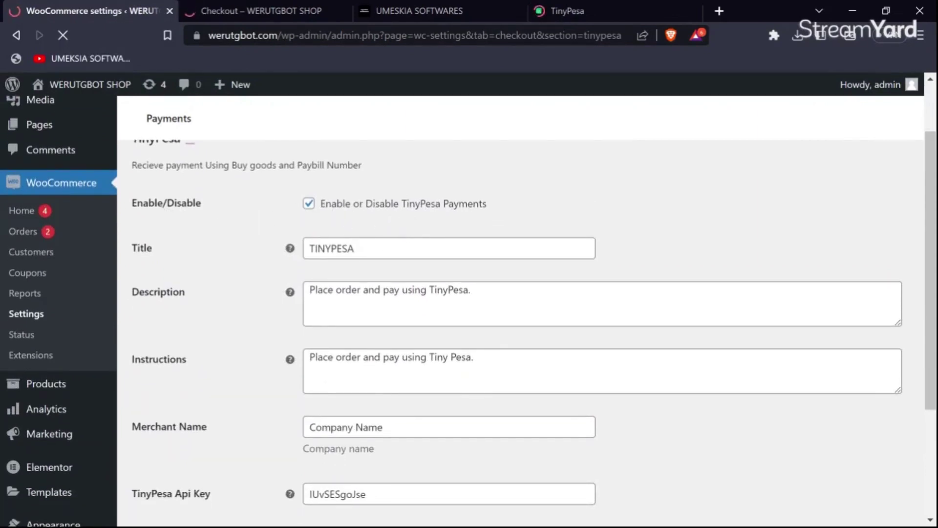
pyautogui.click(354, 248)
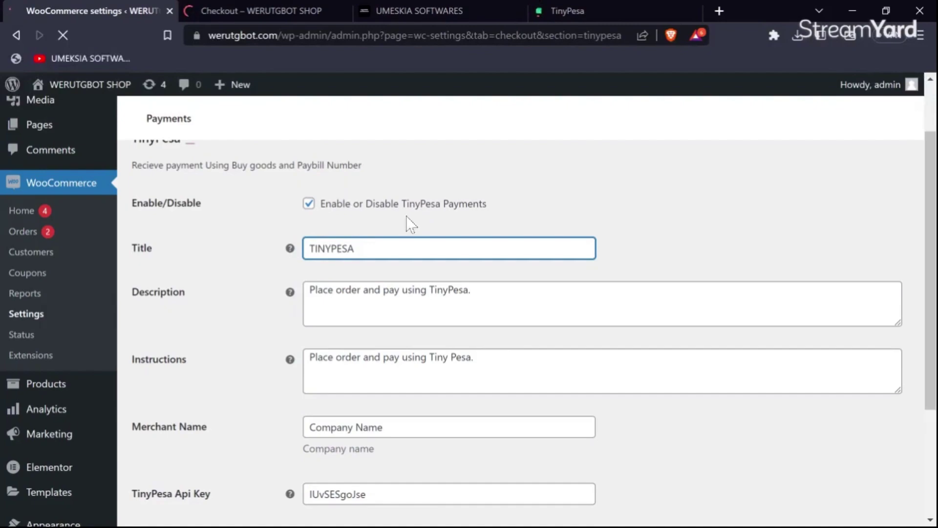
pyautogui.scroll(-1, 224, 236)
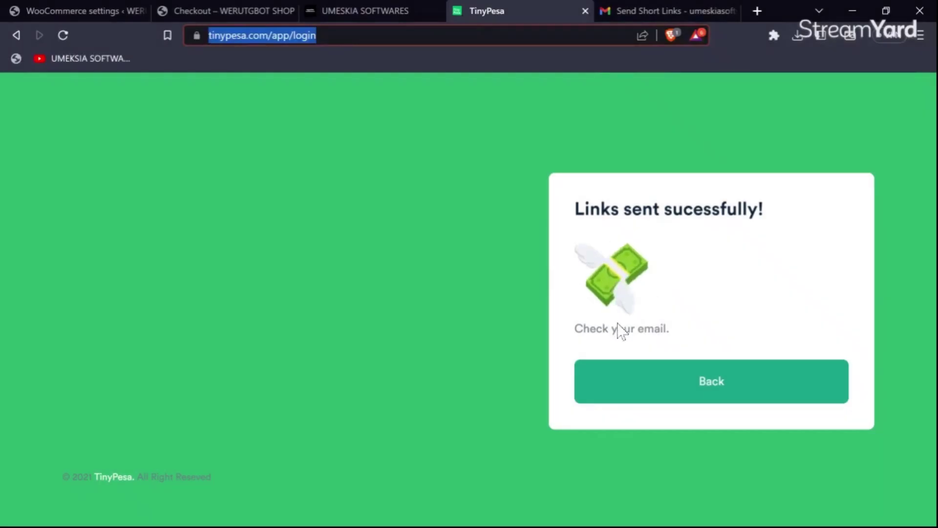
# Step: In Gmail's 'Send Short Links' email, follow 'Sign in to Admin account' into TinyPesa
pyautogui.click(644, 7)
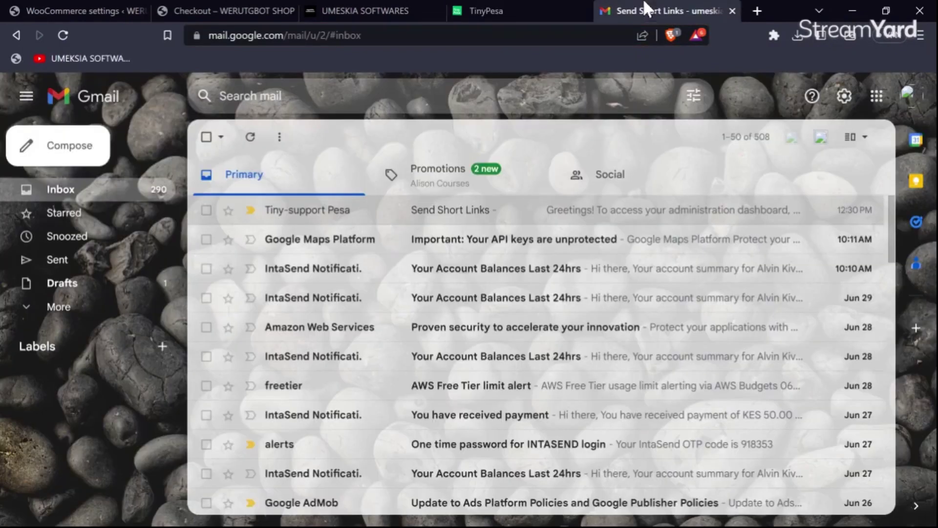
pyautogui.click(474, 210)
pyautogui.scroll(-3, 454, 219)
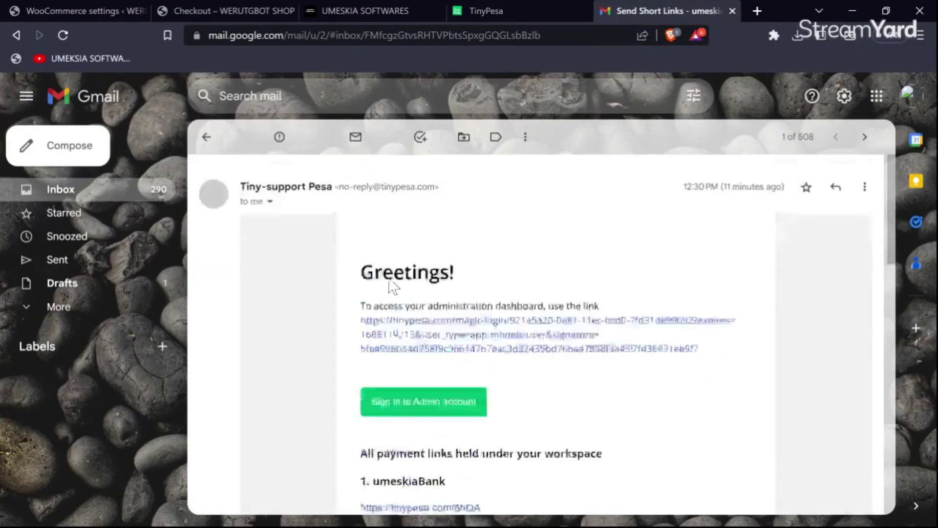
pyautogui.scroll(-2, 444, 244)
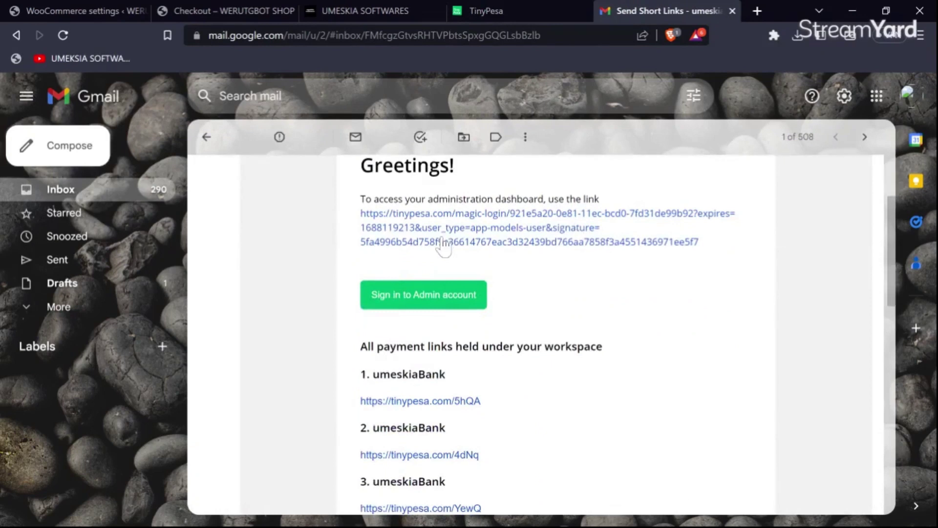
pyautogui.click(429, 303)
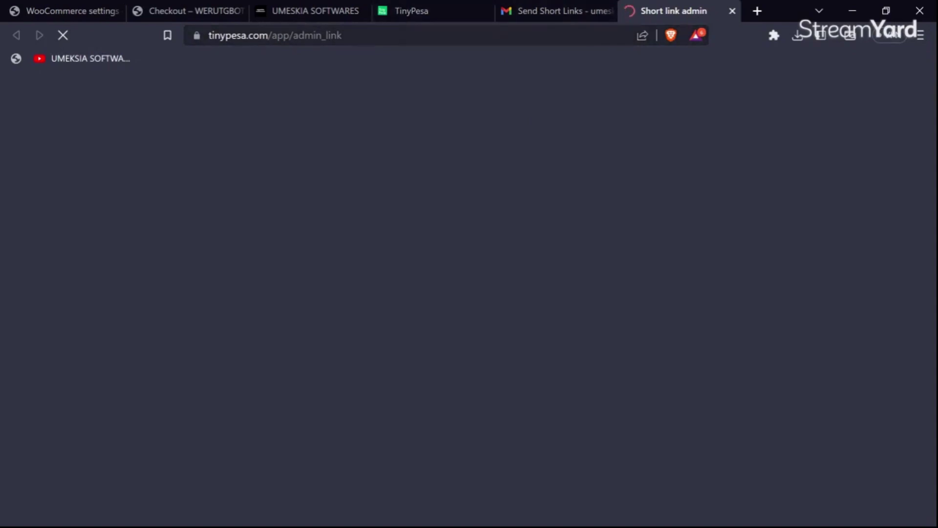
# Step: Go to TinyPesa admin's Developers section and select the account Api key value
pyautogui.click(2, 6)
pyautogui.scroll(5, 293, 260)
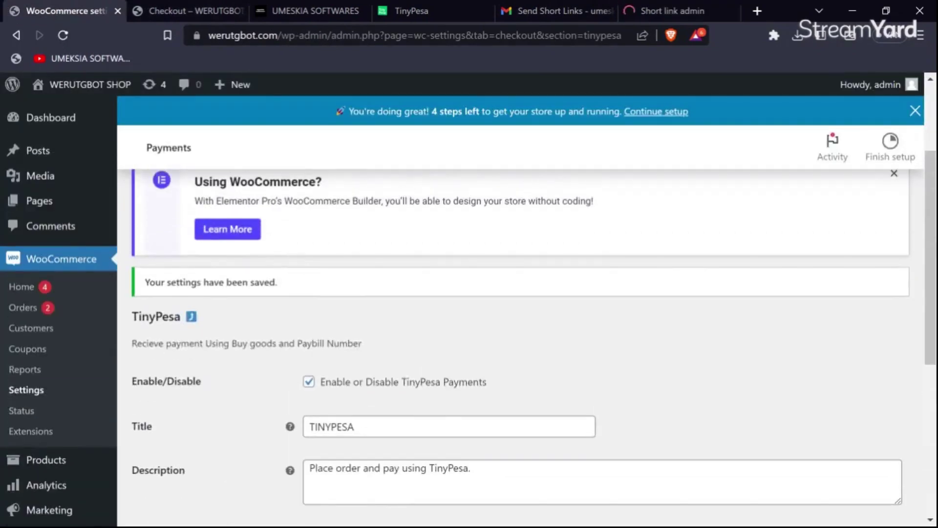
pyautogui.click(678, 8)
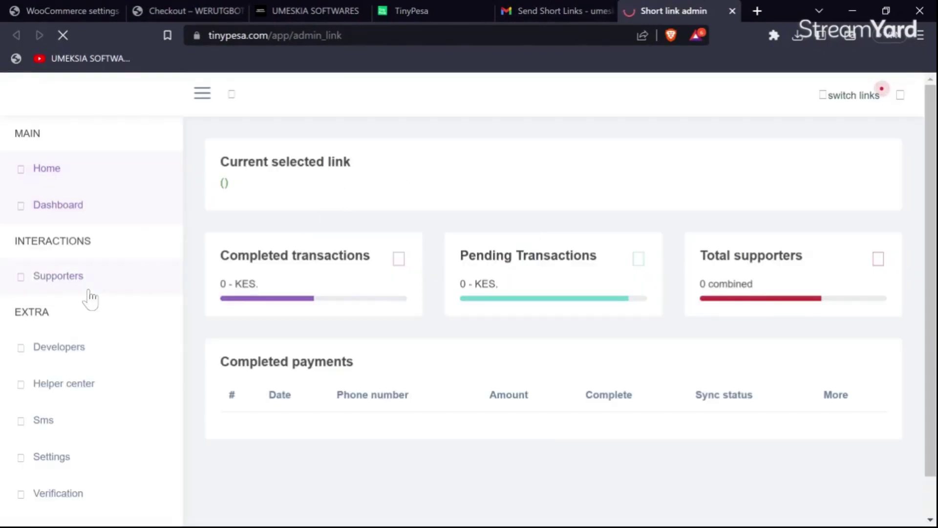
pyautogui.click(72, 350)
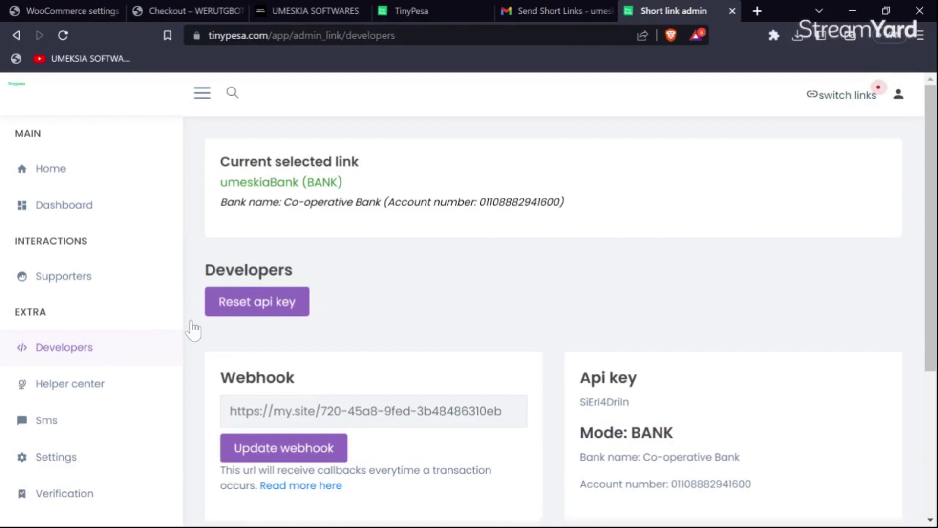
pyautogui.scroll(-4, 391, 293)
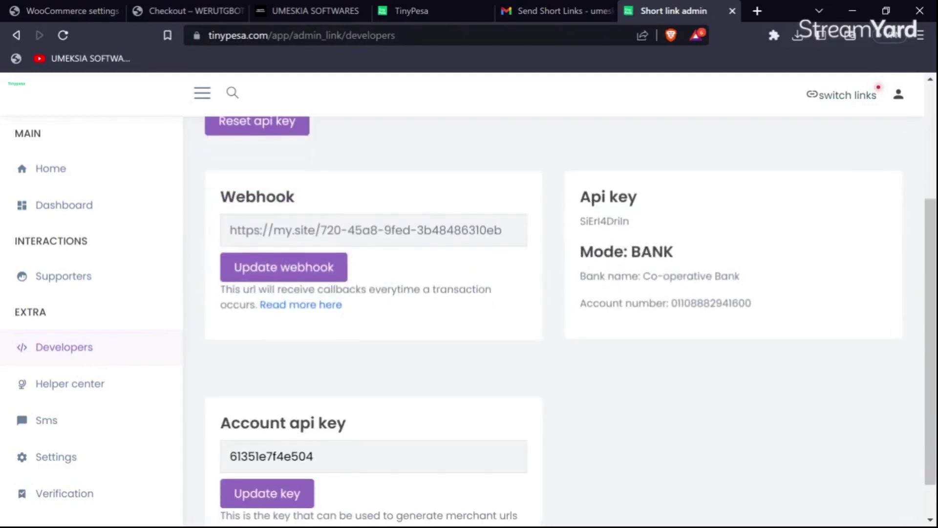
pyautogui.scroll(1, 606, 264)
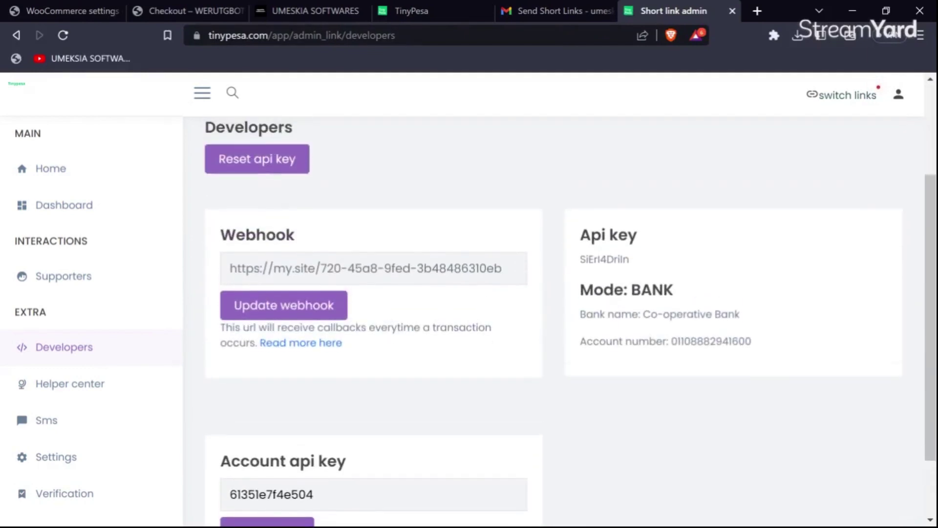
pyautogui.doubleClick(604, 263)
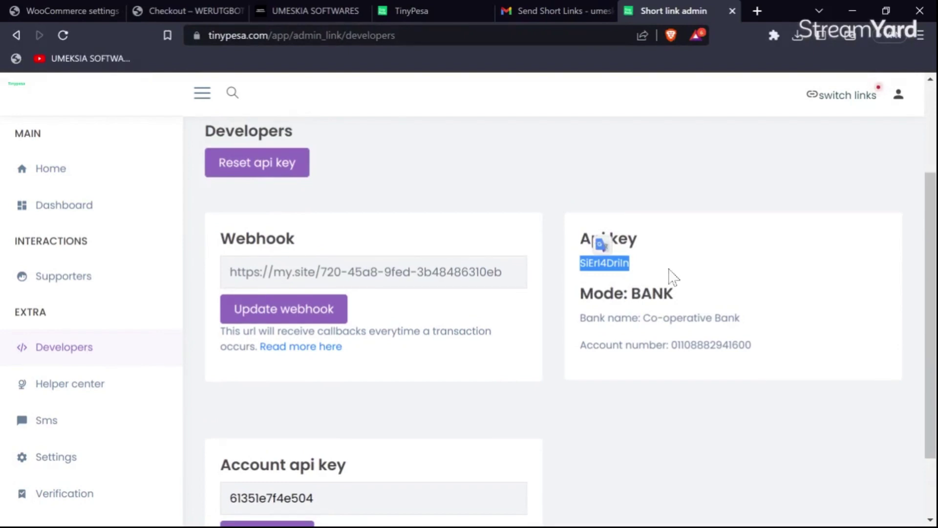
# Step: Paste the Api key into WooCommerce's TinyPesa Api Key field and copy the Callback url
pyautogui.click(78, 9)
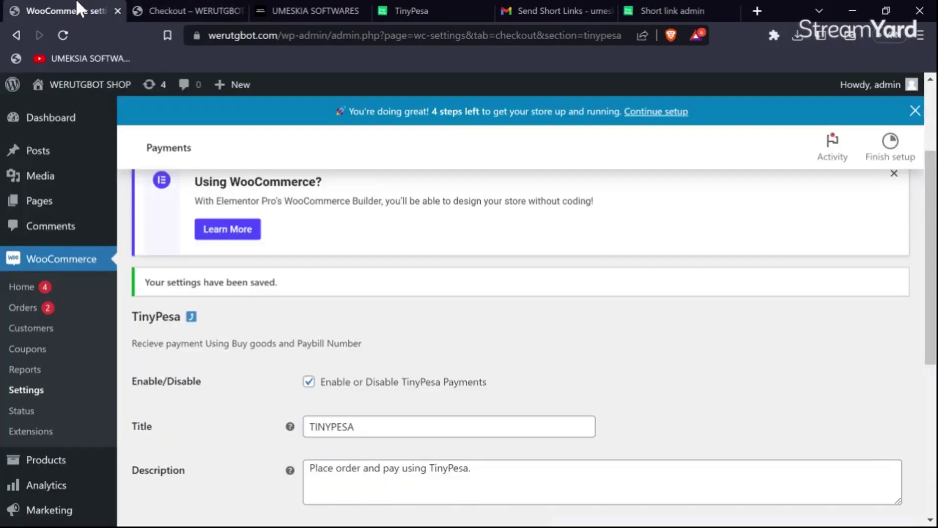
pyautogui.scroll(-6, 318, 340)
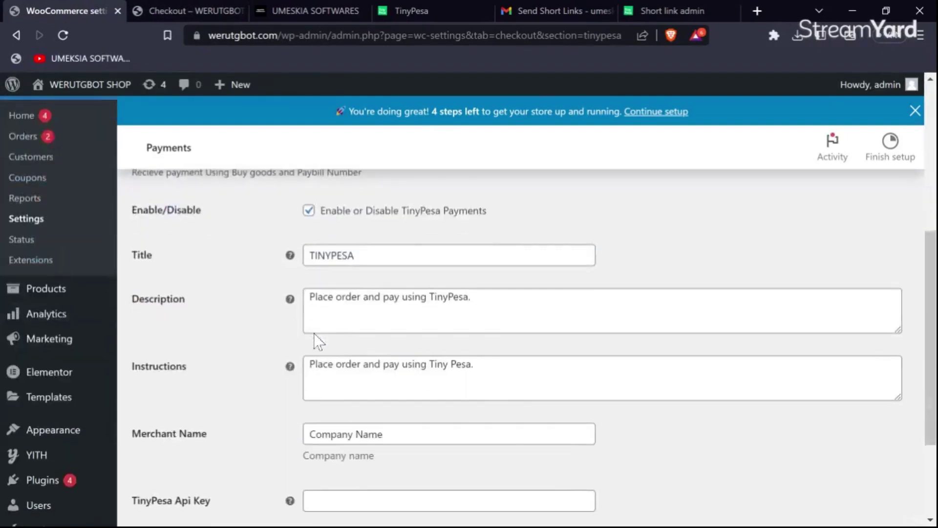
pyautogui.click(448, 354)
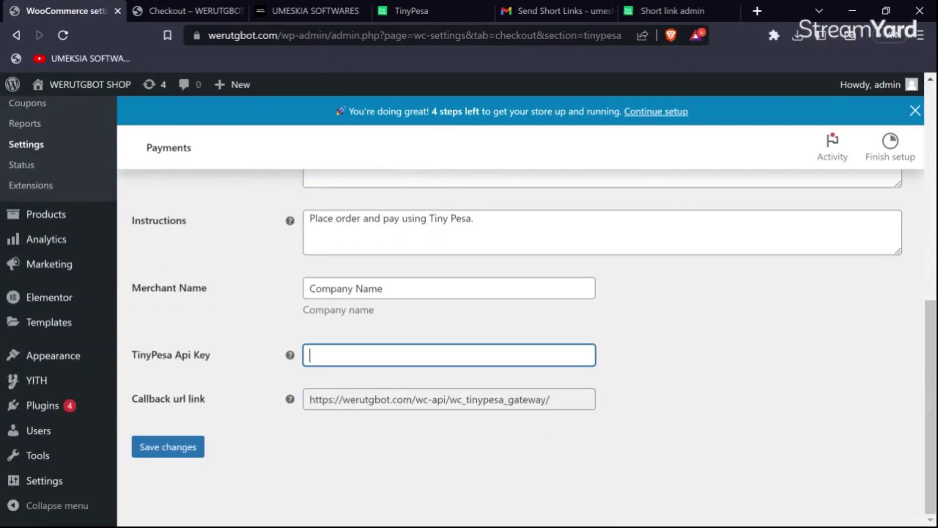
pyautogui.hotkey('ctrl', 'v')
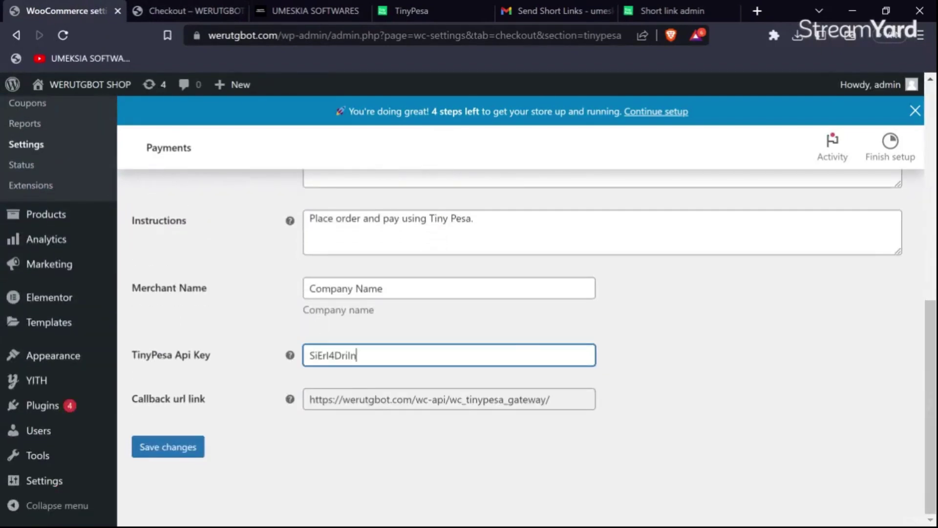
pyautogui.click(518, 334)
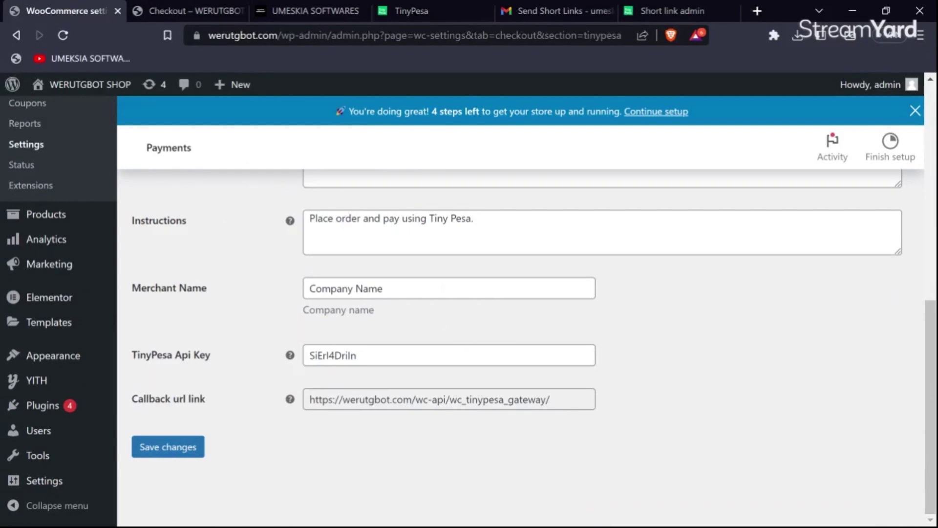
pyautogui.tripleClick(428, 399)
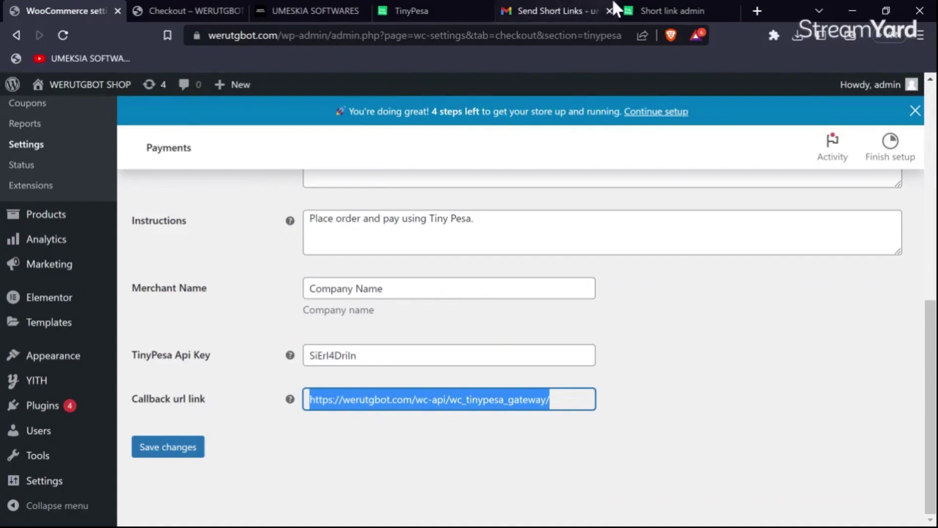
pyautogui.click(671, 6)
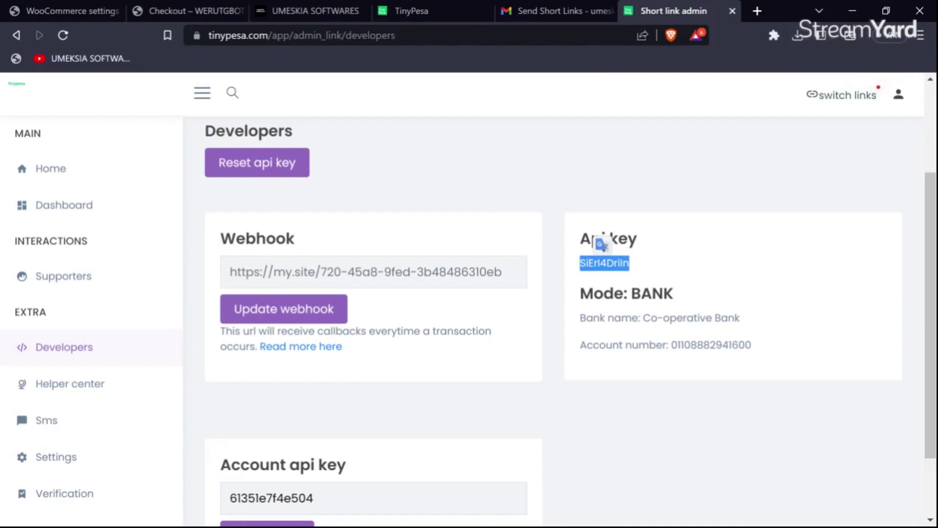
# Step: Paste the wc_tinypesa_gateway callback URL into TinyPesa's Webhook field and update it
pyautogui.click(229, 272)
pyautogui.hotkey('ctrl', 'v')
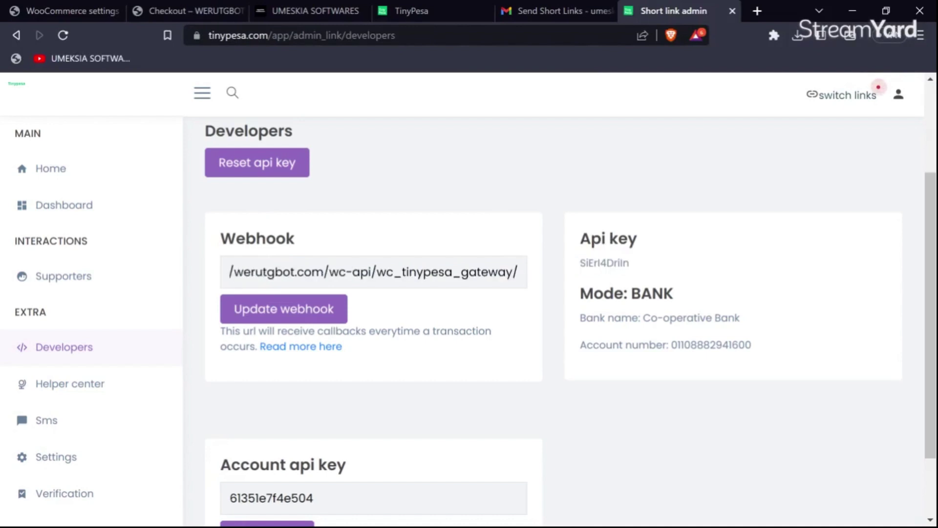
pyautogui.click(301, 307)
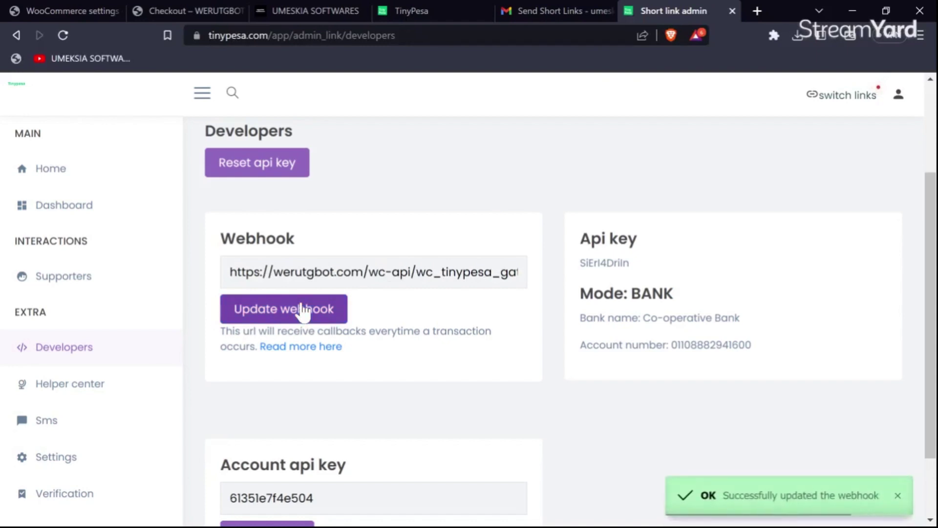
pyautogui.click(438, 7)
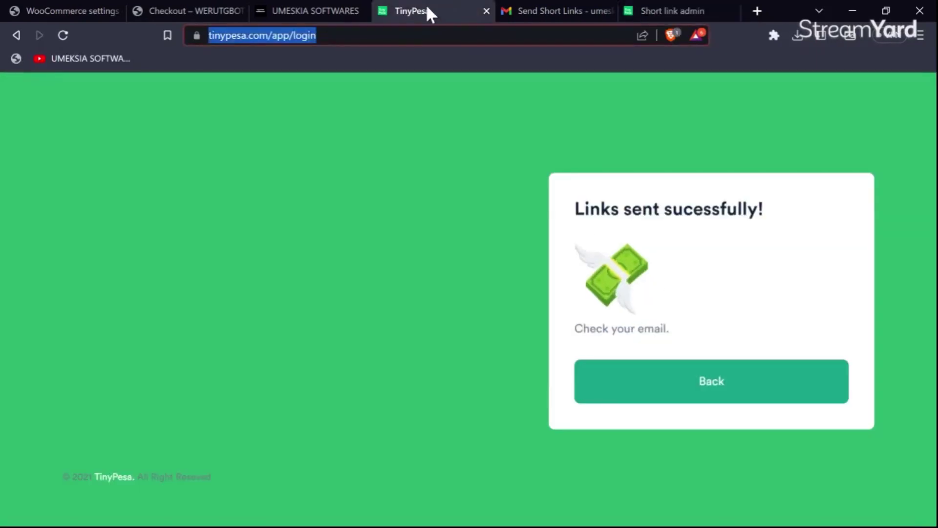
pyautogui.click(67, 7)
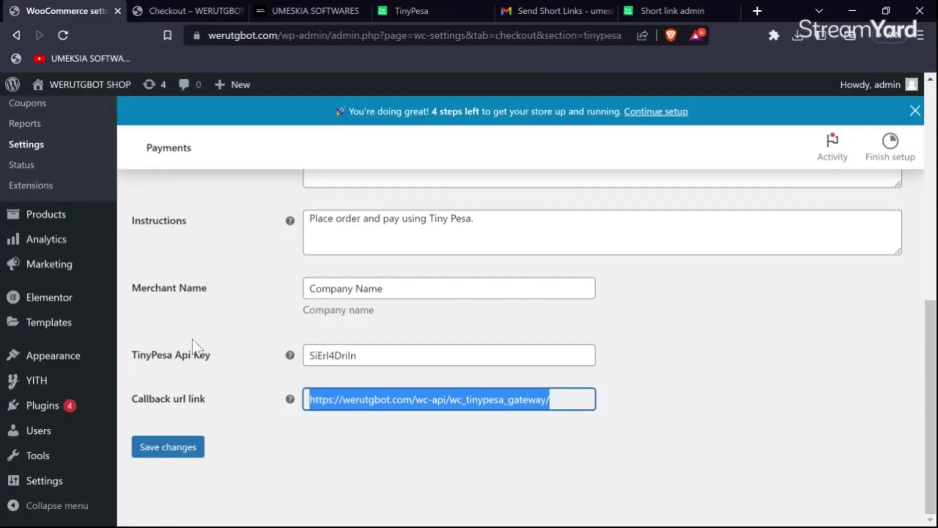
# Step: Save changes on the TinyPesa payment settings page
pyautogui.click(175, 452)
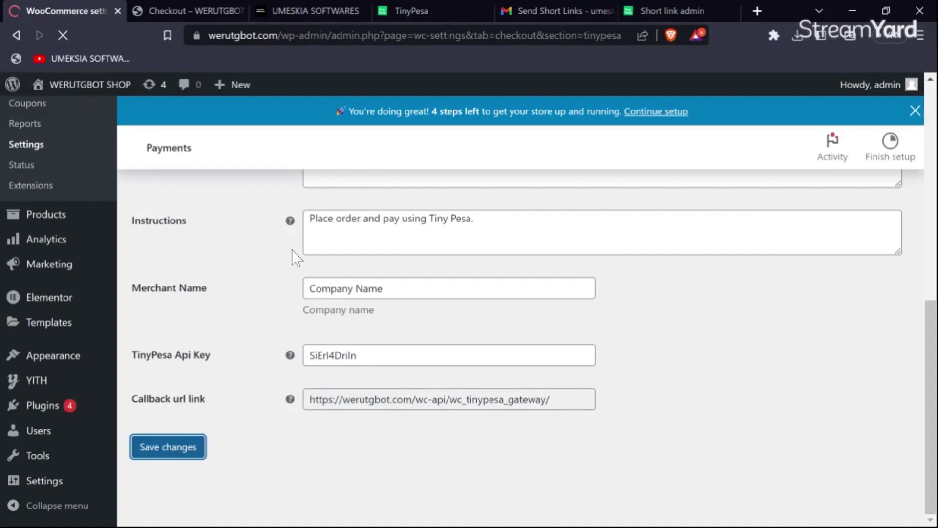
pyautogui.scroll(-5, 313, 352)
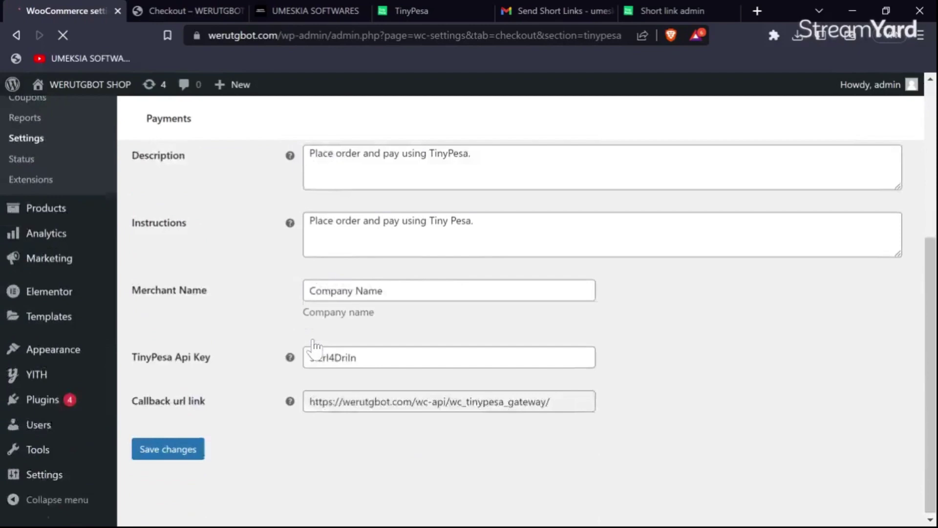
pyautogui.scroll(4, 312, 342)
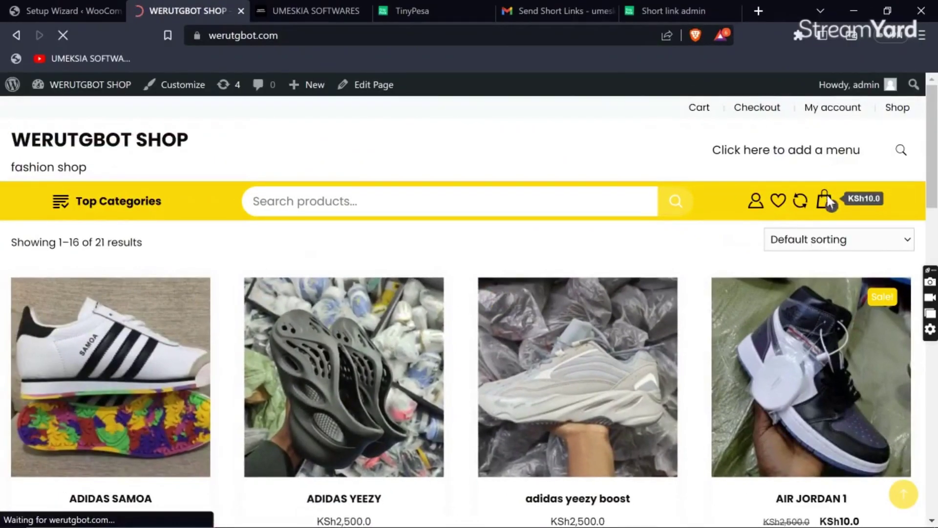
# Step: Check out the AIR JORDAN 1 cart (KSh10.0) with TINYPESA and place the order
pyautogui.click(827, 208)
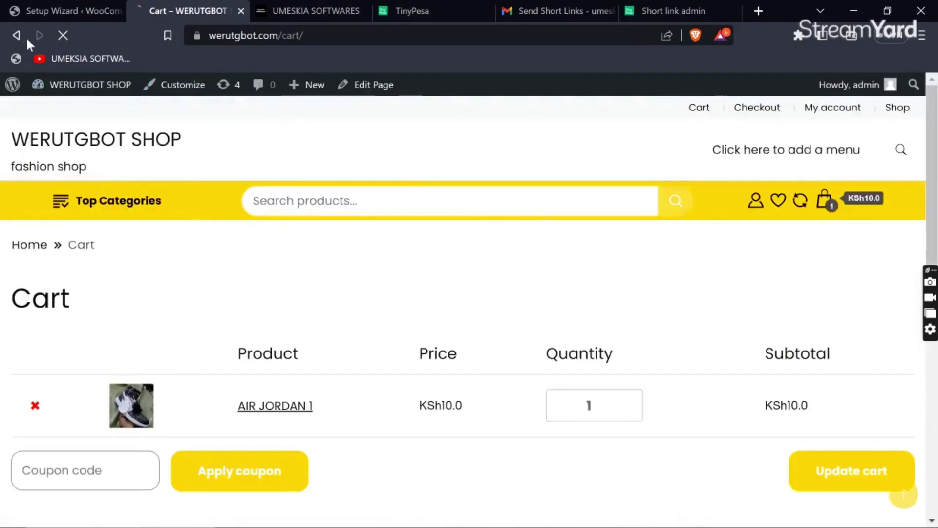
pyautogui.click(18, 35)
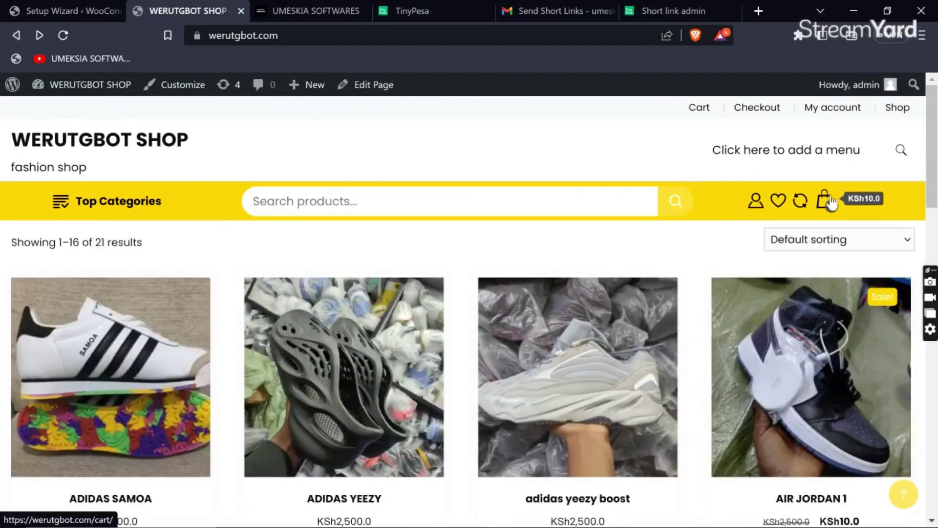
pyautogui.moveTo(824, 208)
pyautogui.click(787, 368)
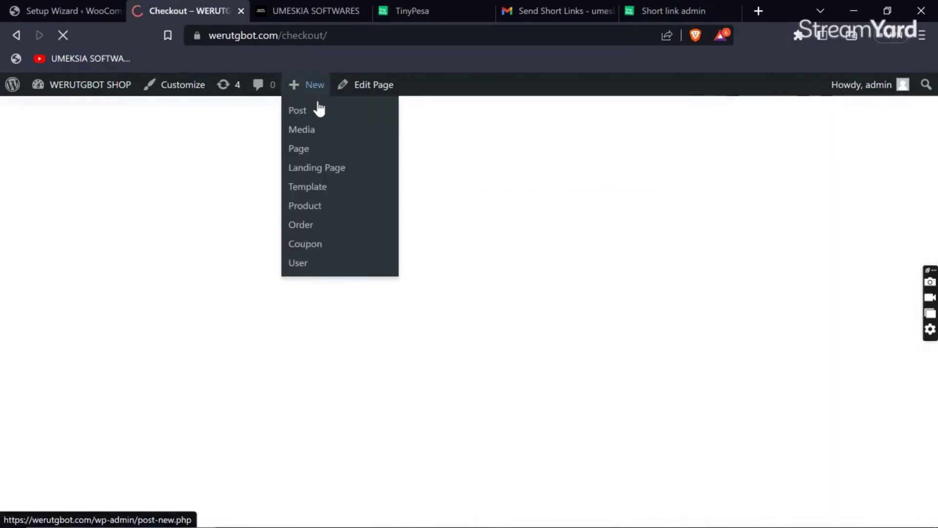
pyautogui.scroll(-2, 299, 366)
pyautogui.scroll(-20, 288, 377)
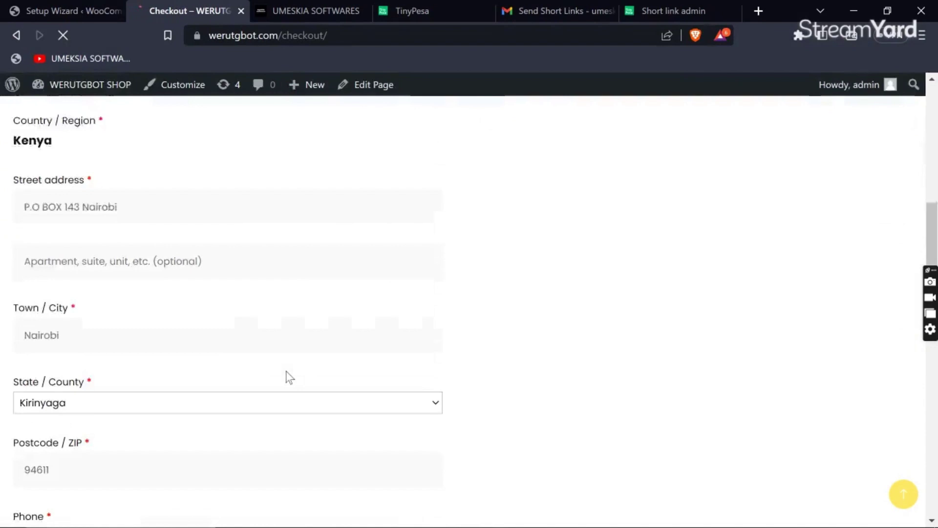
pyautogui.scroll(-4, 289, 377)
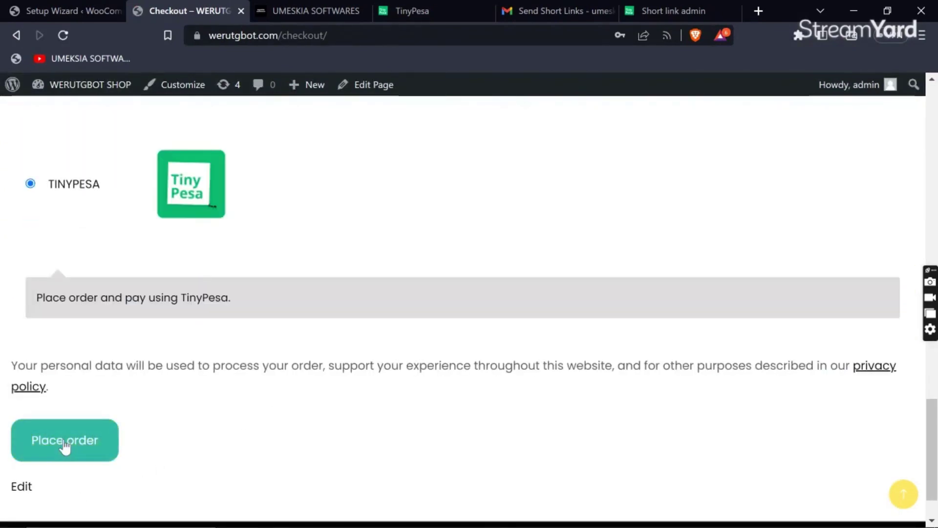
pyautogui.click(65, 442)
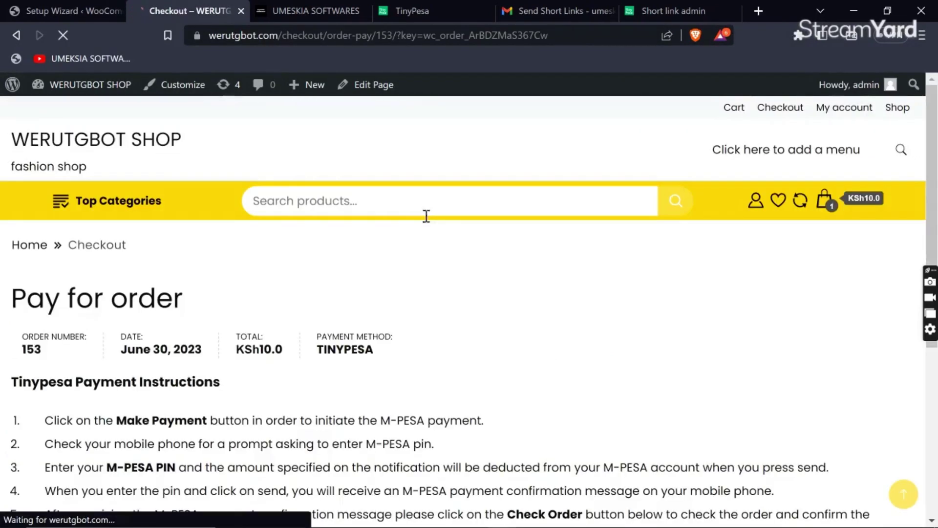
# Step: Replace the M-PESA phone number with the saved paying number
pyautogui.scroll(-2, 153, 264)
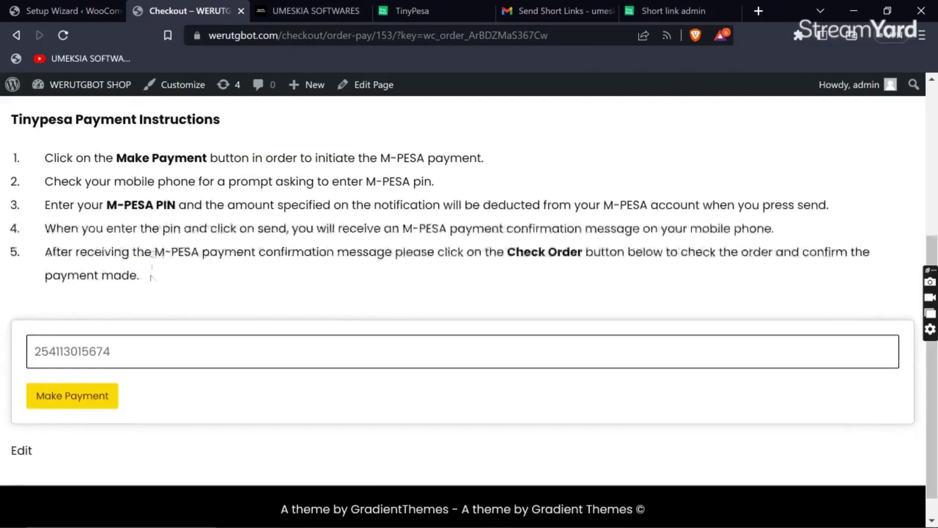
pyautogui.click(151, 352)
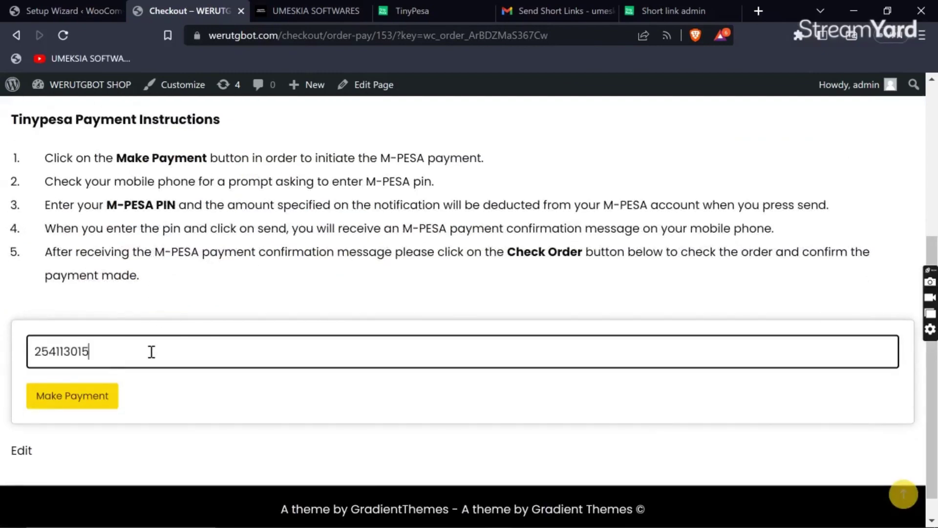
pyautogui.press('BackSpace')
pyautogui.press('BackSpace')
pyautogui.press('BackSpace')
pyautogui.press('BackSpace')
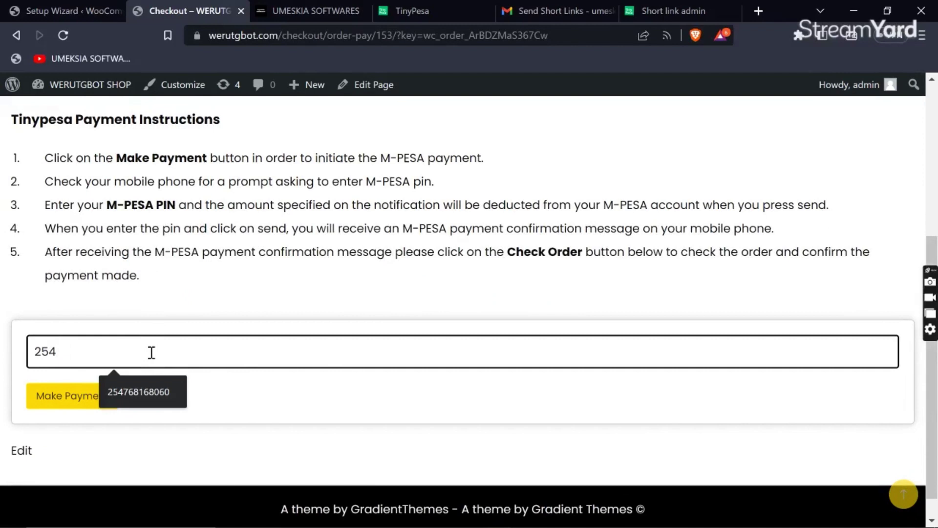
pyautogui.click(148, 391)
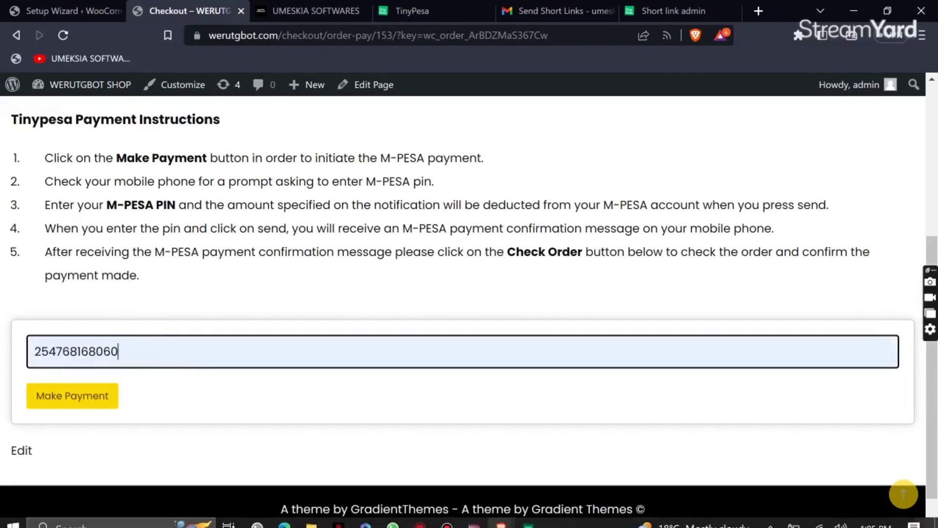
# Step: Start the KSh10.0 Make Payment for order 153 with the phone mirror window open
pyautogui.moveTo(528, 517)
pyautogui.click(600, 454)
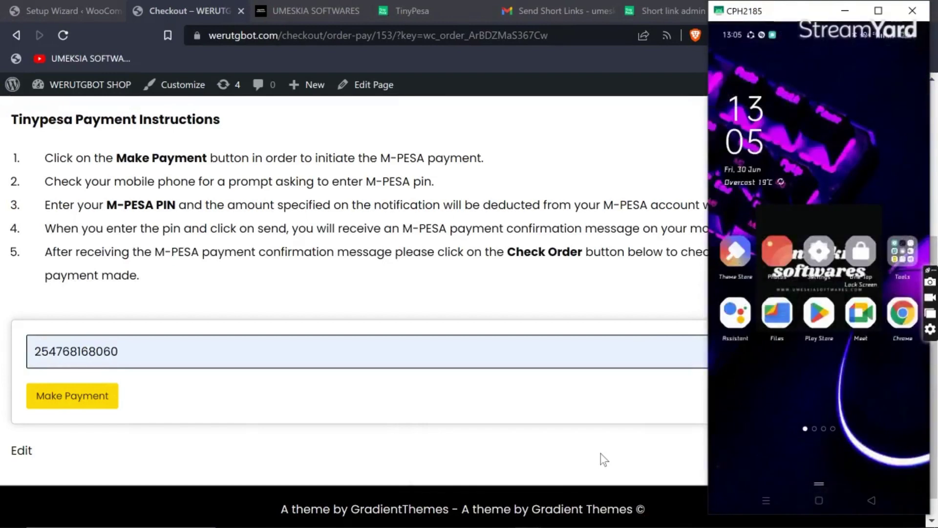
pyautogui.click(77, 398)
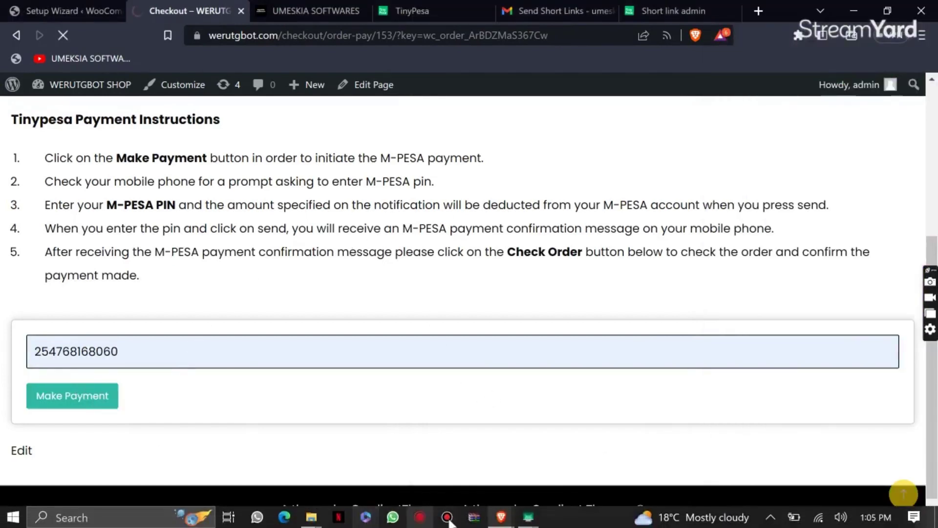
pyautogui.moveTo(530, 519)
pyautogui.click(602, 440)
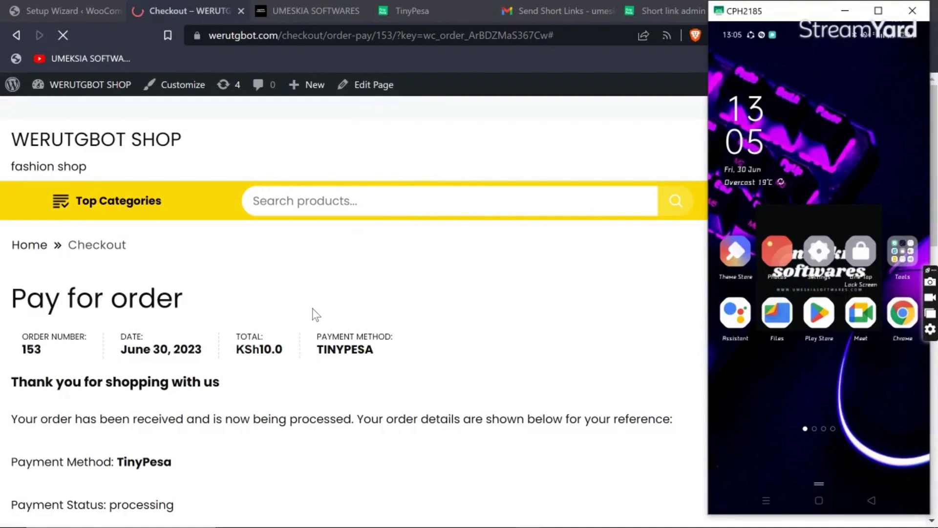
# Step: Approve the KSh 10 M-PESA prompt with the PIN and check the MPESA confirmation SMS
pyautogui.scroll(-2, 314, 314)
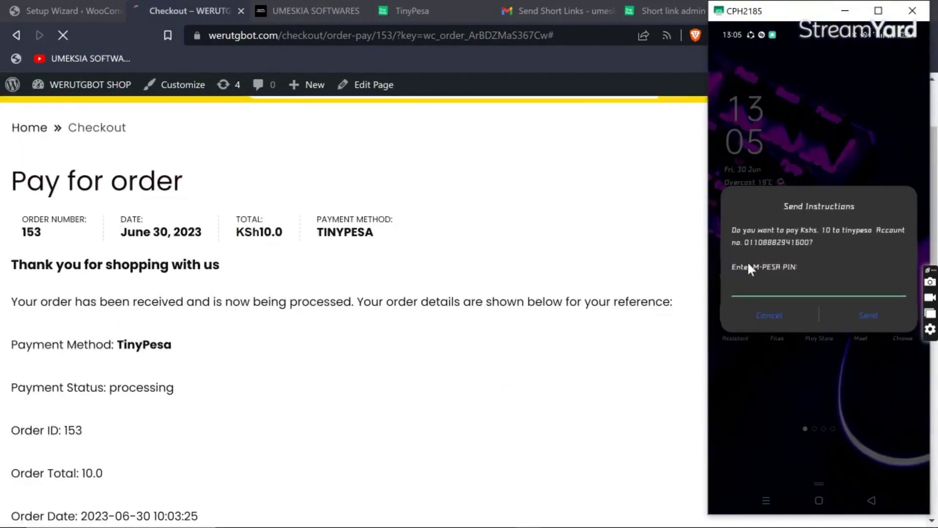
pyautogui.click(749, 268)
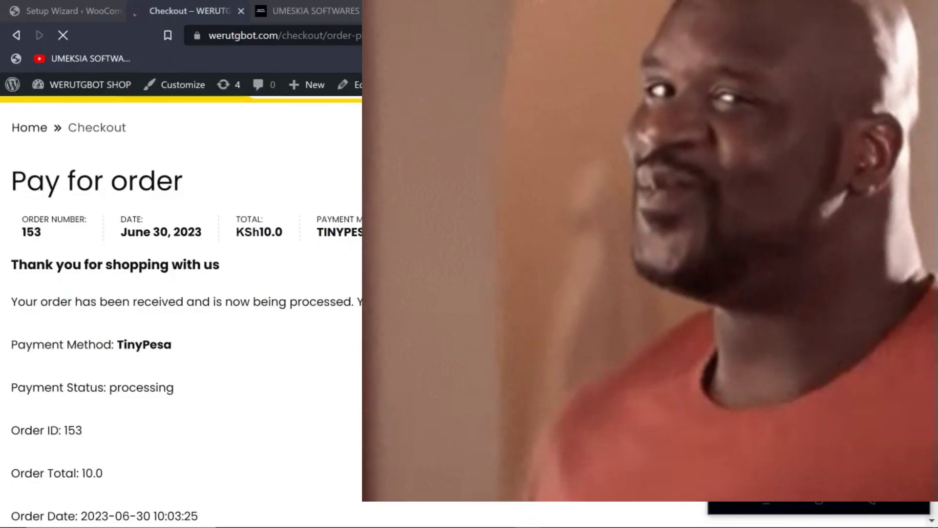
pyautogui.scroll(-5, 215, 297)
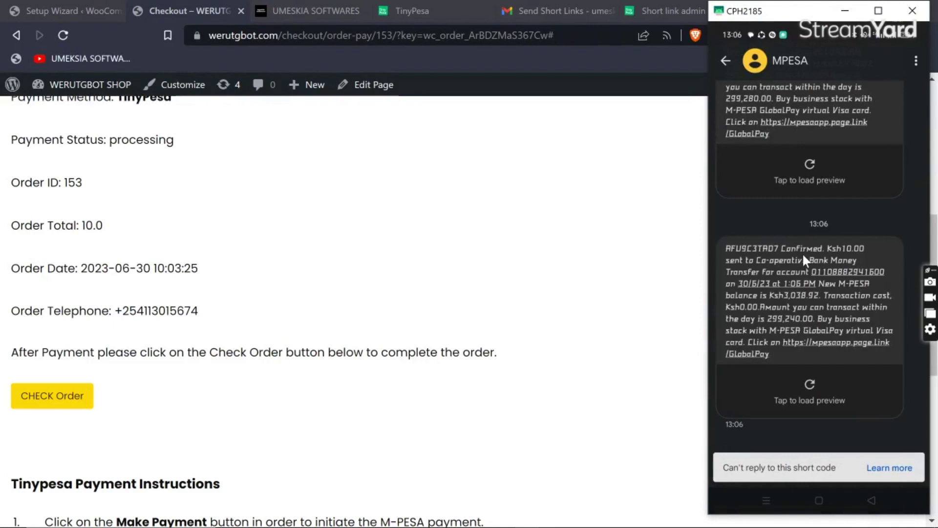
pyautogui.rightClick(804, 256)
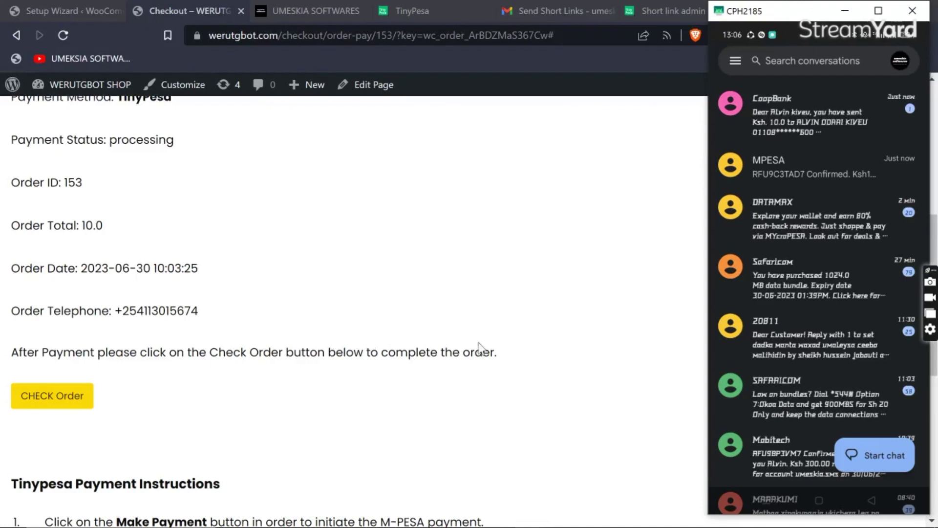
# Step: Check order #153 on the storefront to see whether its M-PESA payment went through
pyautogui.click(186, 374)
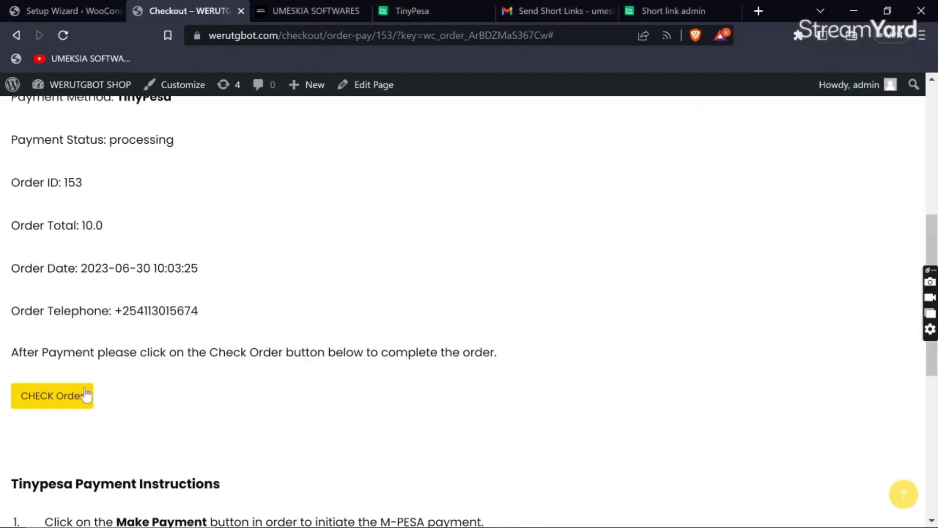
pyautogui.click(50, 396)
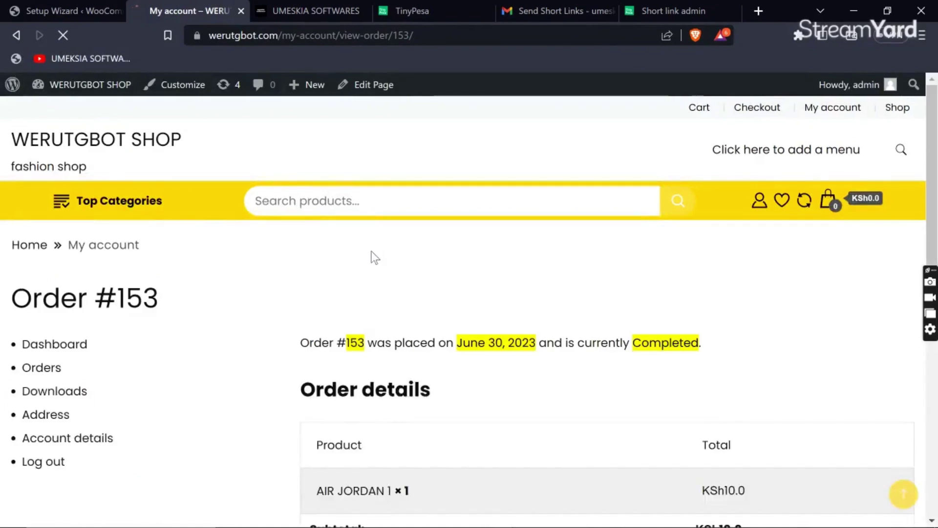
pyautogui.scroll(-1, 375, 256)
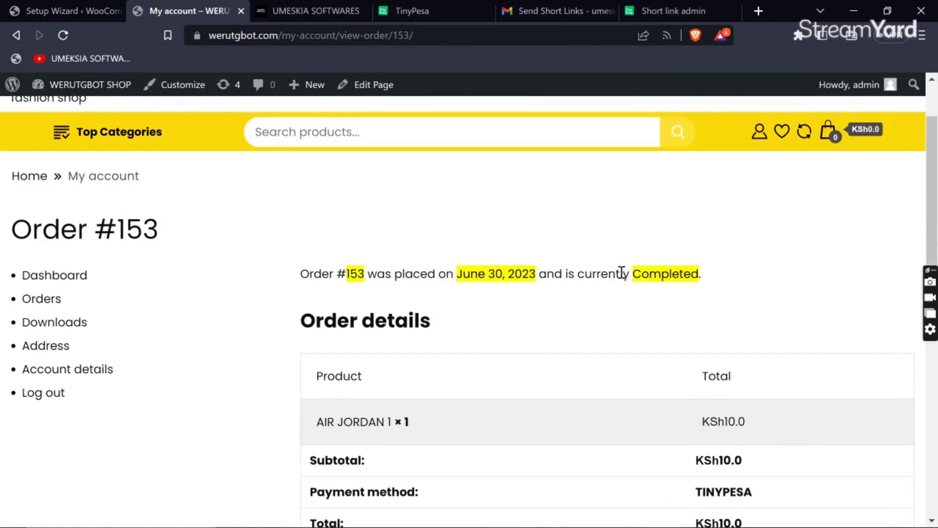
pyautogui.moveTo(632, 272); pyautogui.dragTo(705, 279)
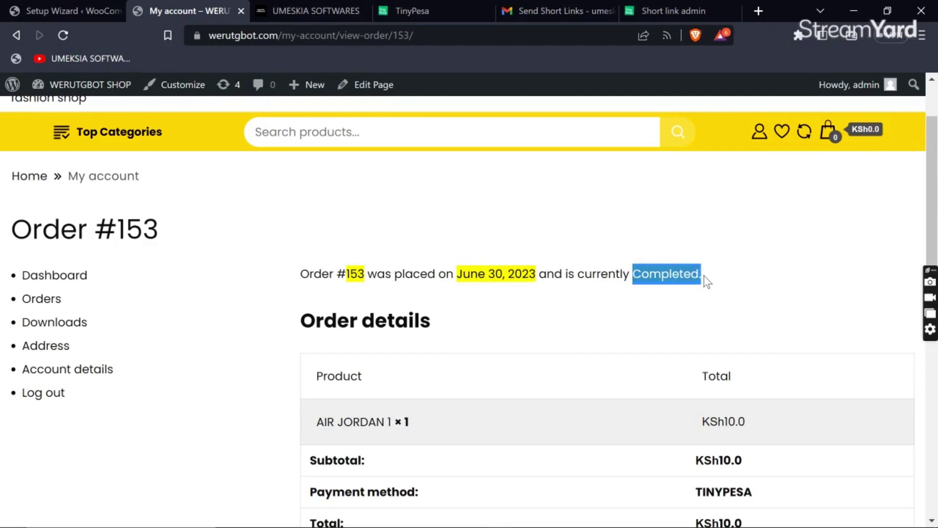
# Step: Review the order #153 details showing Completed via TINYPESA, then return to the WooCommerce admin tab
pyautogui.scroll(-2, 706, 278)
pyautogui.scroll(-1, 703, 275)
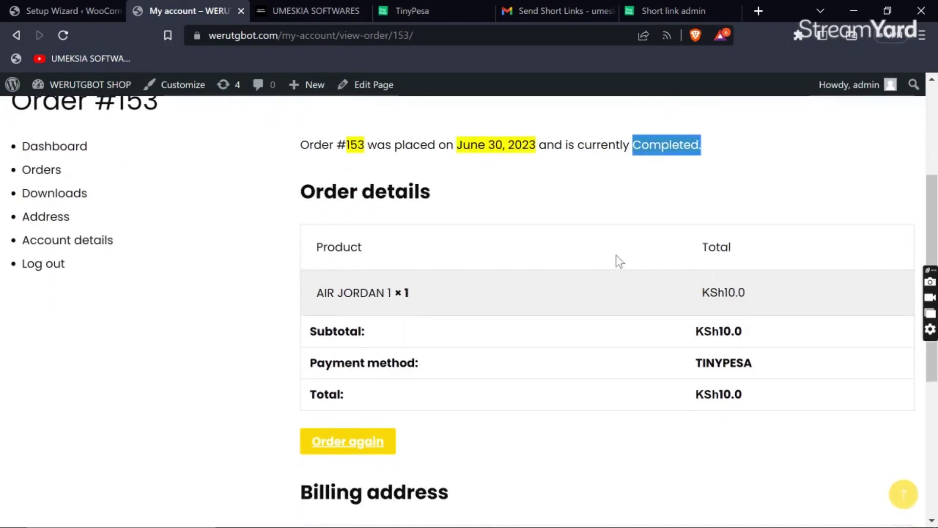
pyautogui.scroll(-4, 523, 322)
pyautogui.scroll(-2, 523, 324)
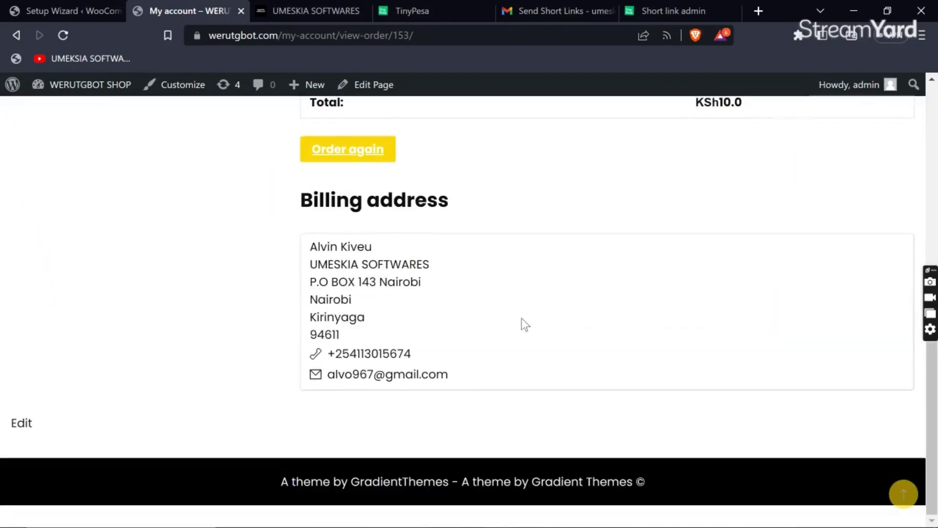
pyautogui.scroll(6, 425, 231)
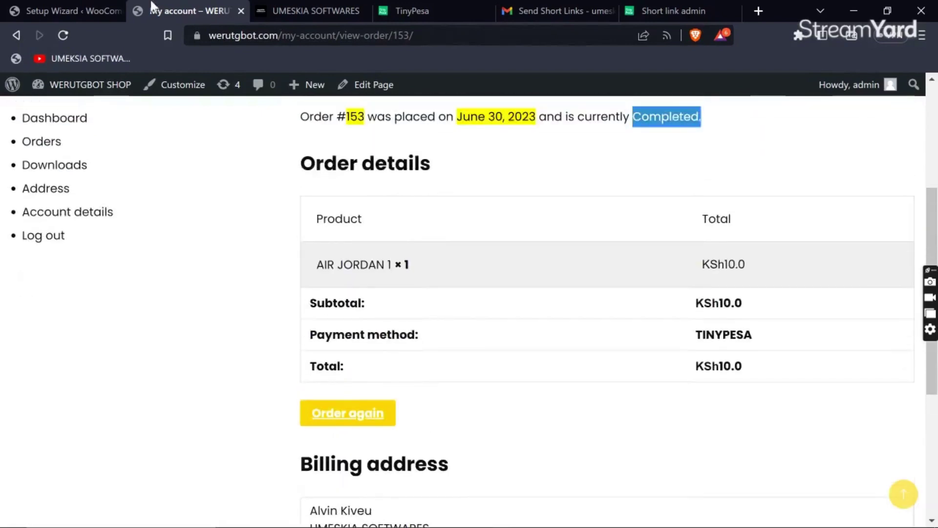
pyautogui.click(56, 8)
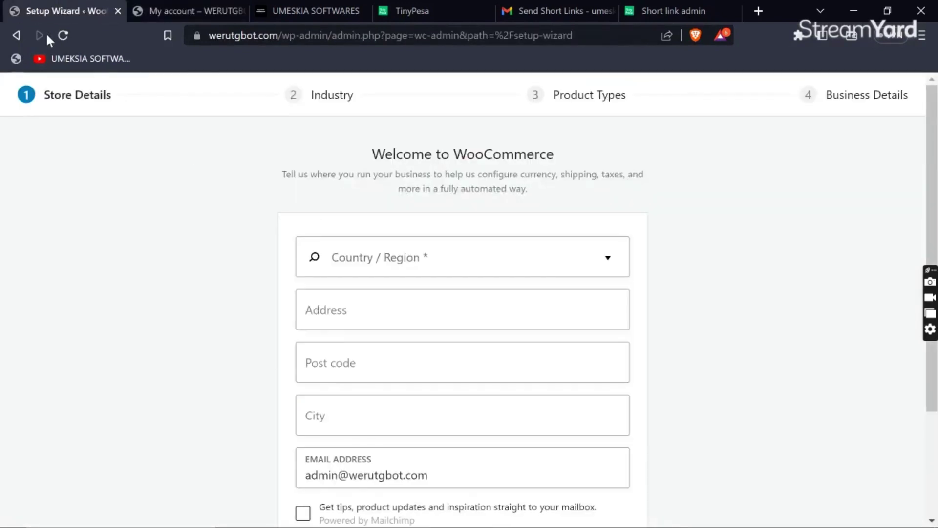
# Step: Reload the admin Orders list showing #153 Completed at KSh10.0 and open that order for editing
pyautogui.click(19, 35)
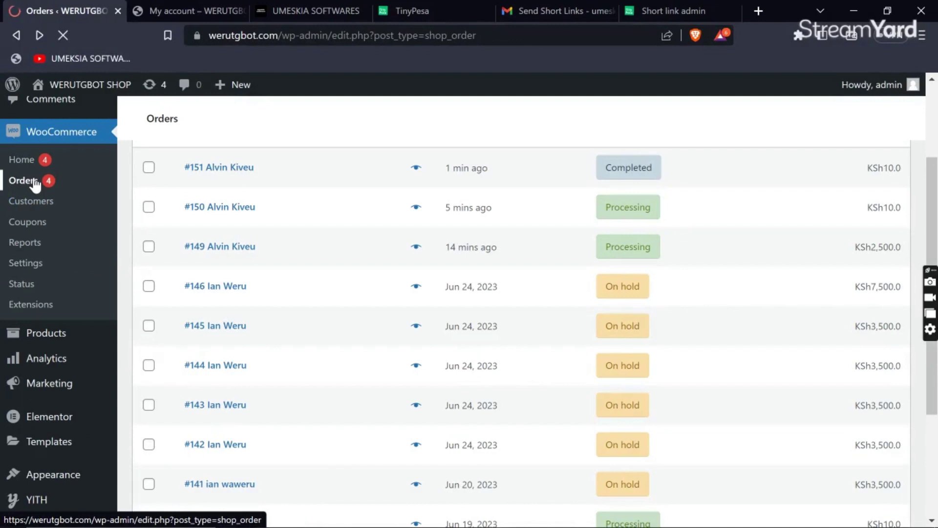
pyautogui.click(34, 183)
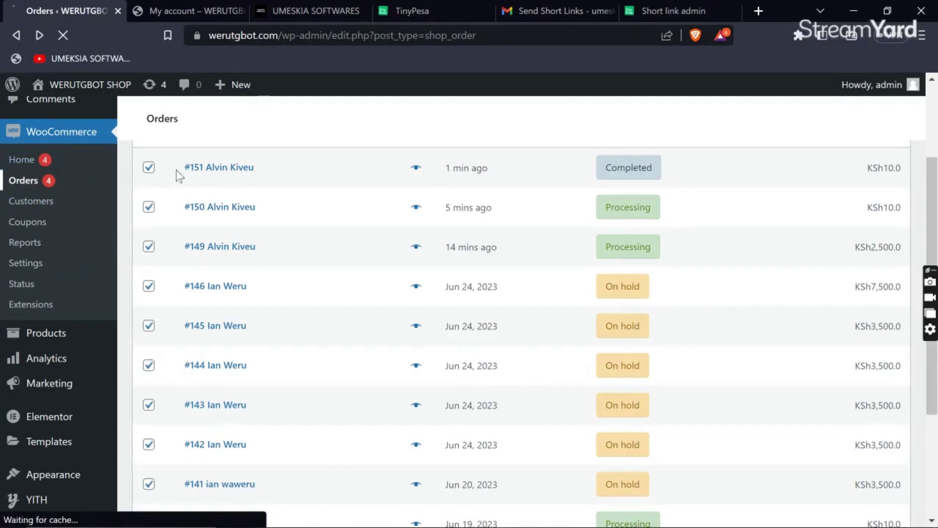
pyautogui.scroll(3, 239, 176)
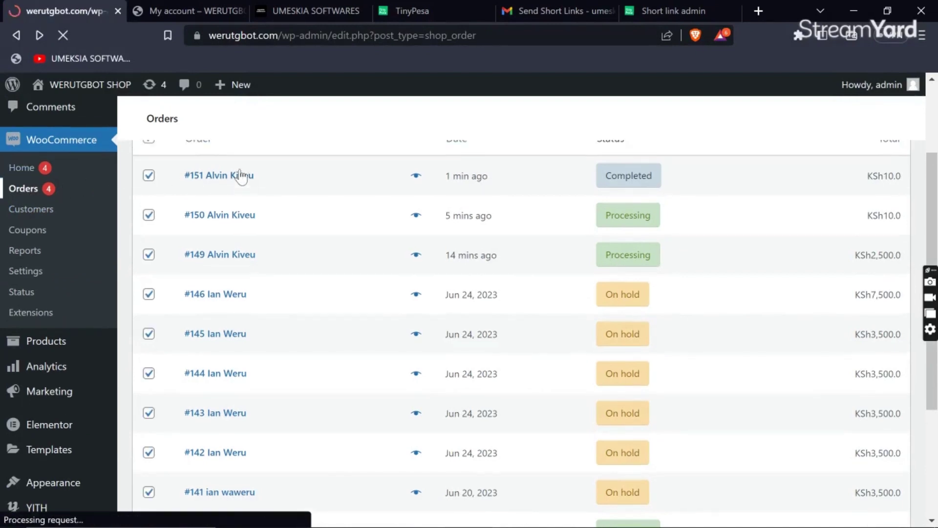
pyautogui.rightClick(239, 171)
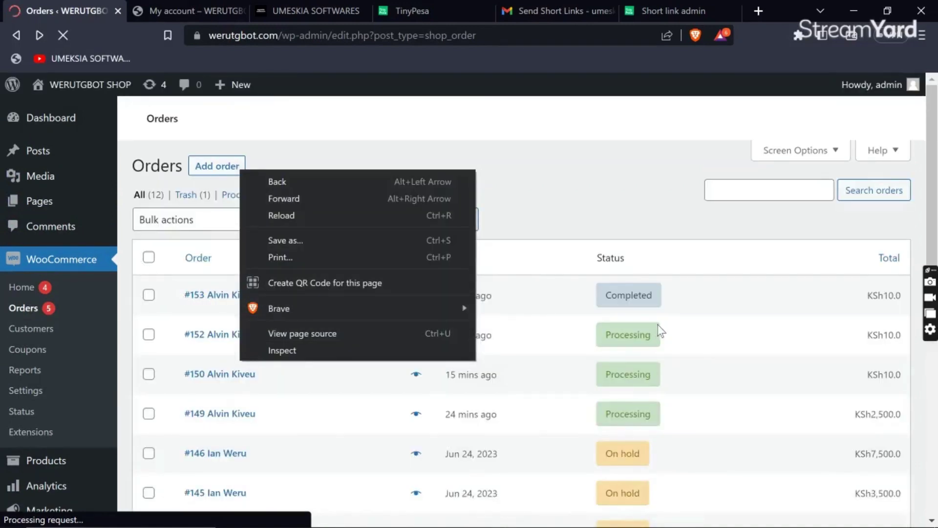
pyautogui.click(551, 296)
pyautogui.click(233, 306)
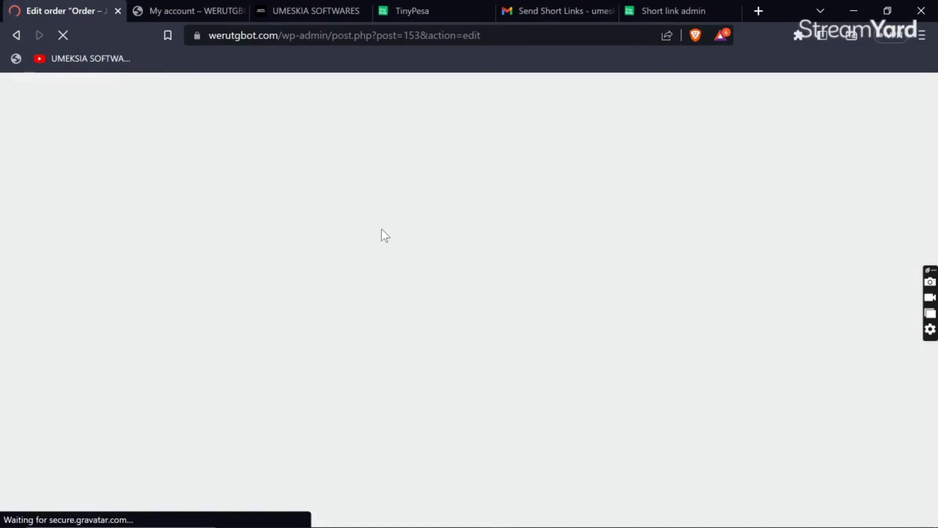
pyautogui.scroll(-1, 376, 281)
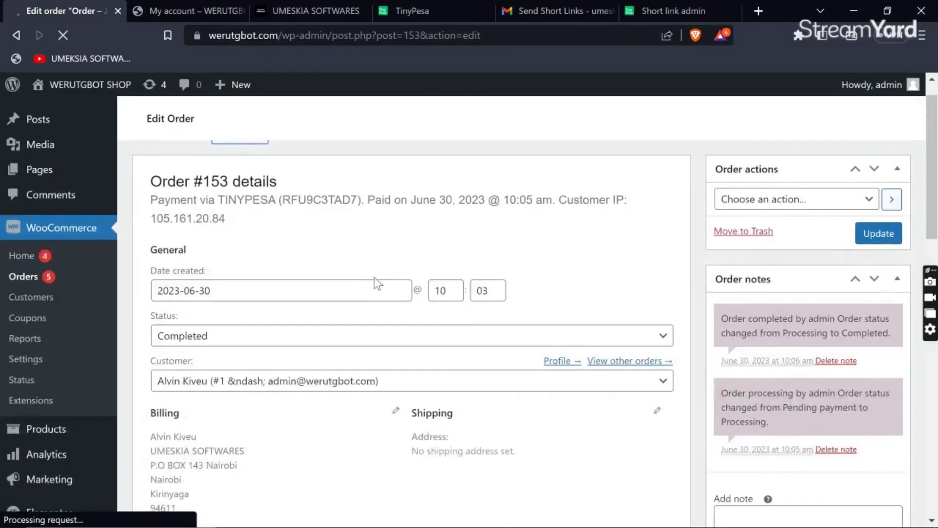
pyautogui.scroll(1, 377, 283)
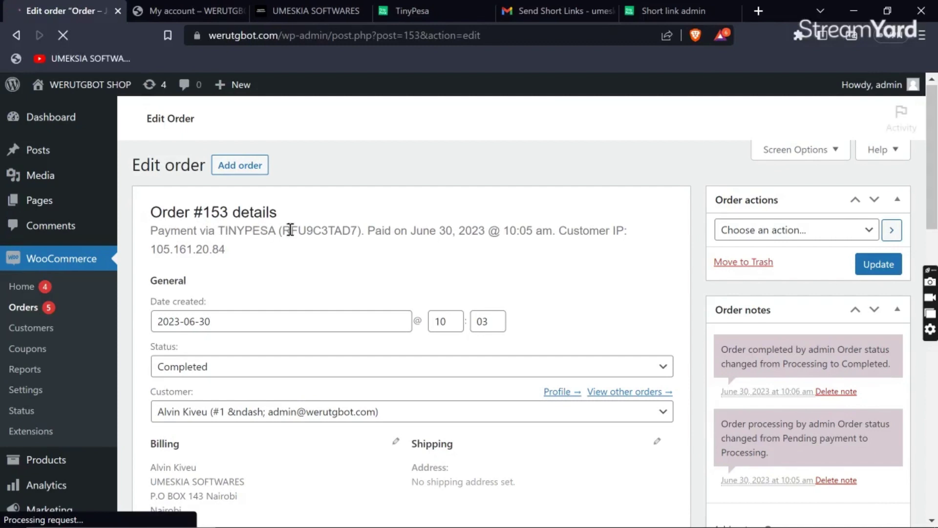
pyautogui.moveTo(282, 230); pyautogui.dragTo(357, 233)
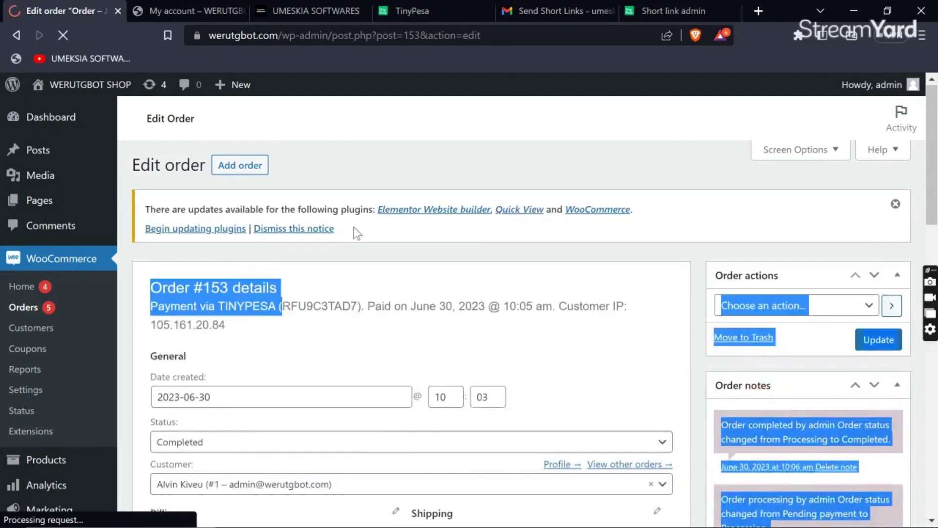
pyautogui.moveTo(342, 285); pyautogui.dragTo(331, 293)
pyautogui.click(331, 293)
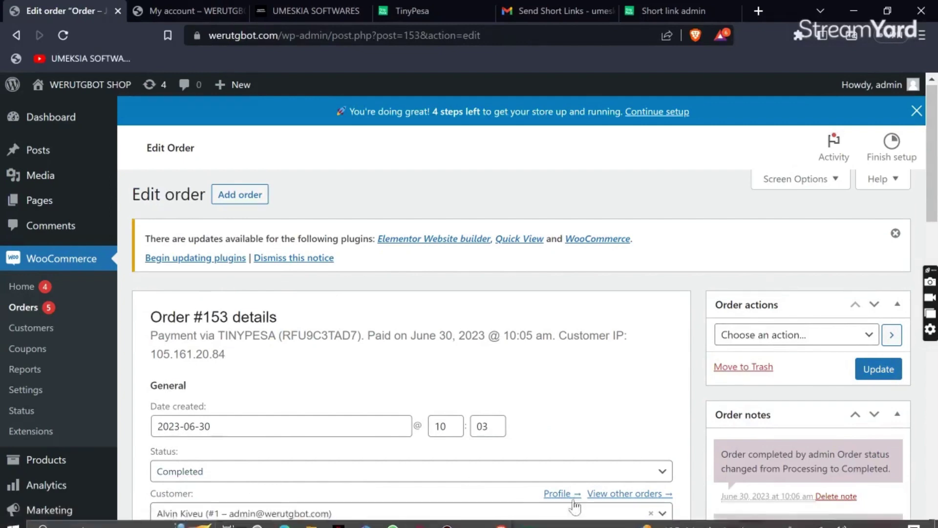
pyautogui.click(530, 518)
pyautogui.click(600, 464)
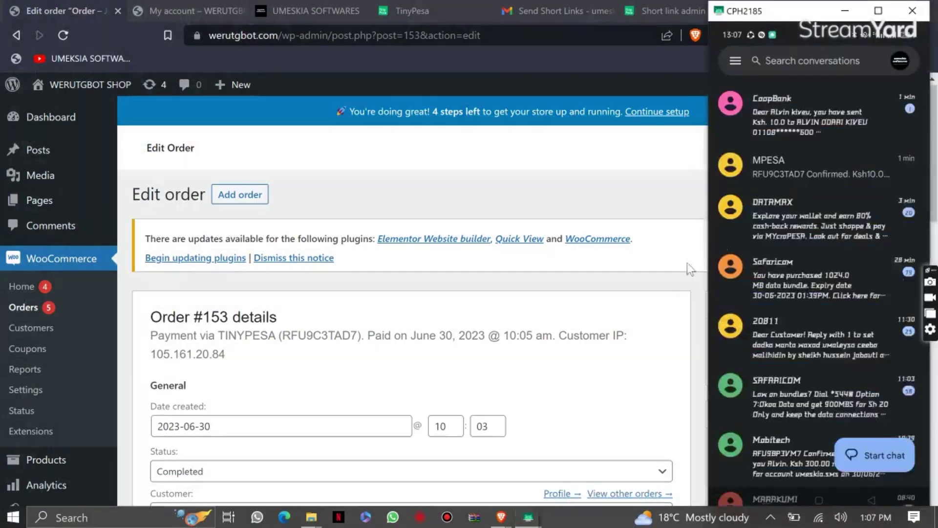
pyautogui.click(766, 174)
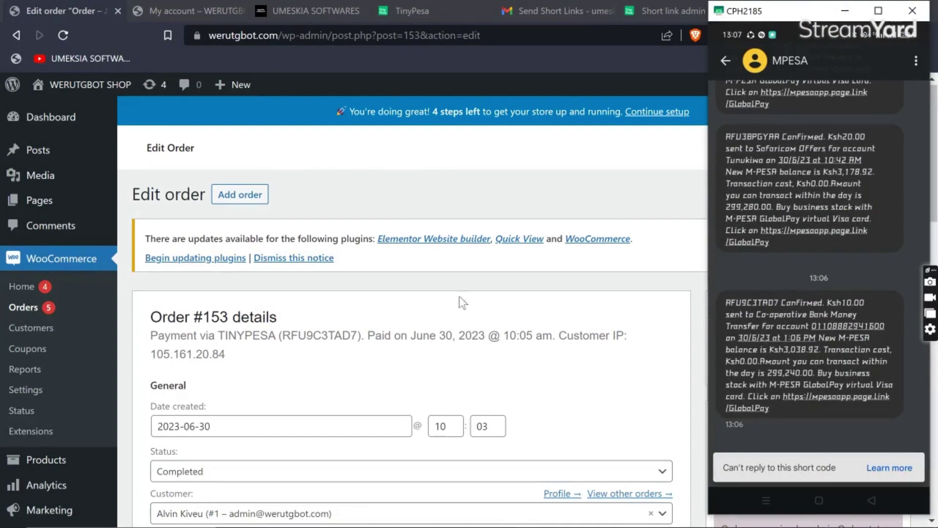
pyautogui.click(313, 349)
pyautogui.scroll(-2, 337, 330)
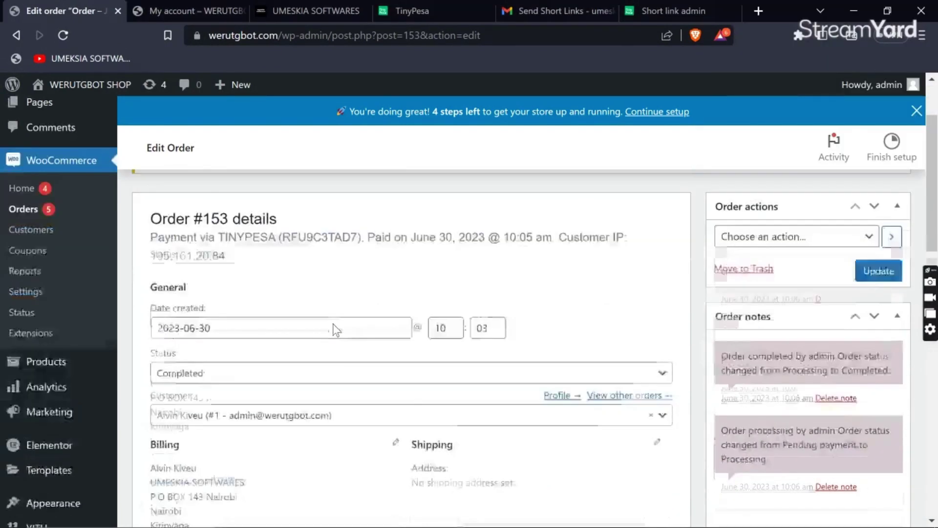
pyautogui.scroll(-4, 336, 329)
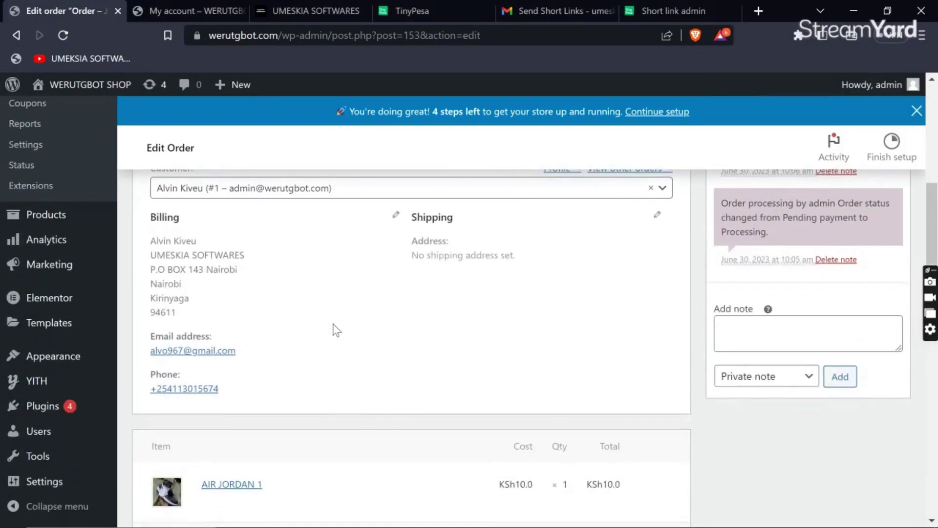
pyautogui.scroll(-4, 336, 329)
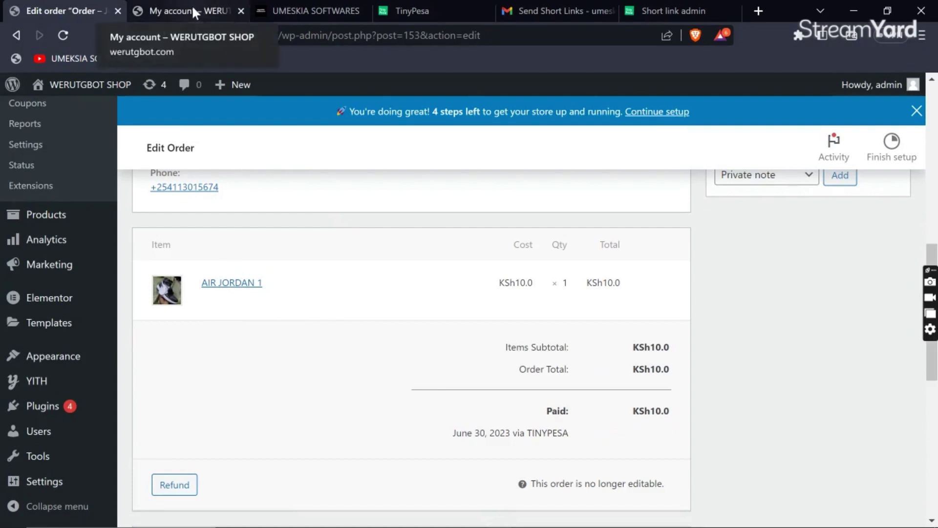
pyautogui.moveTo(69, 391)
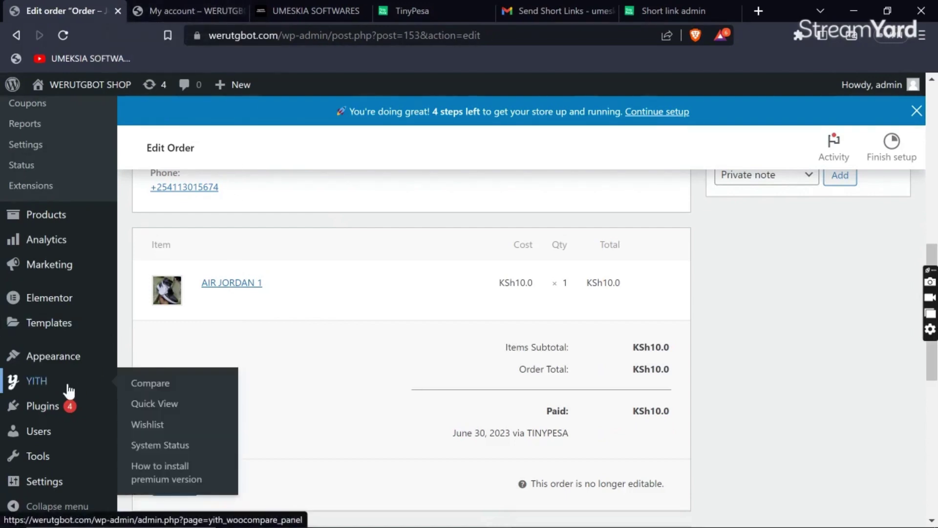
pyautogui.moveTo(73, 412)
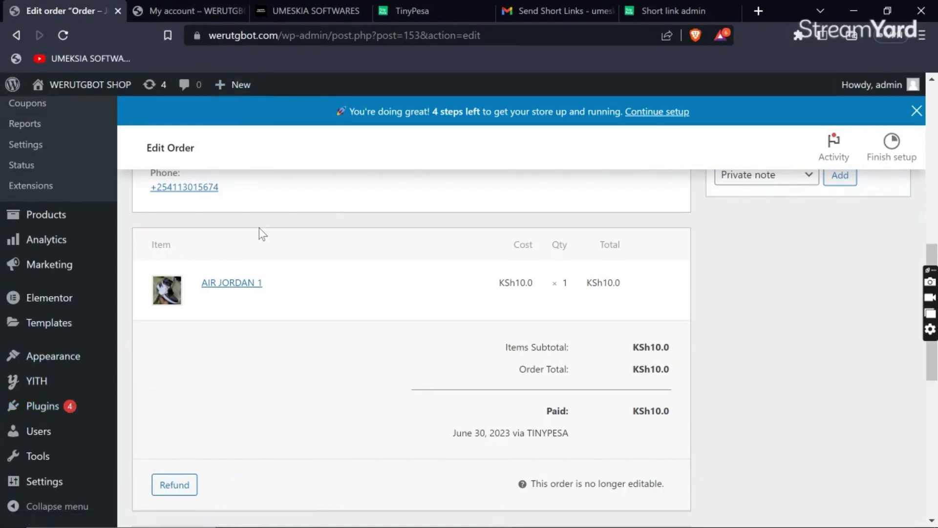
pyautogui.scroll(3, 376, 245)
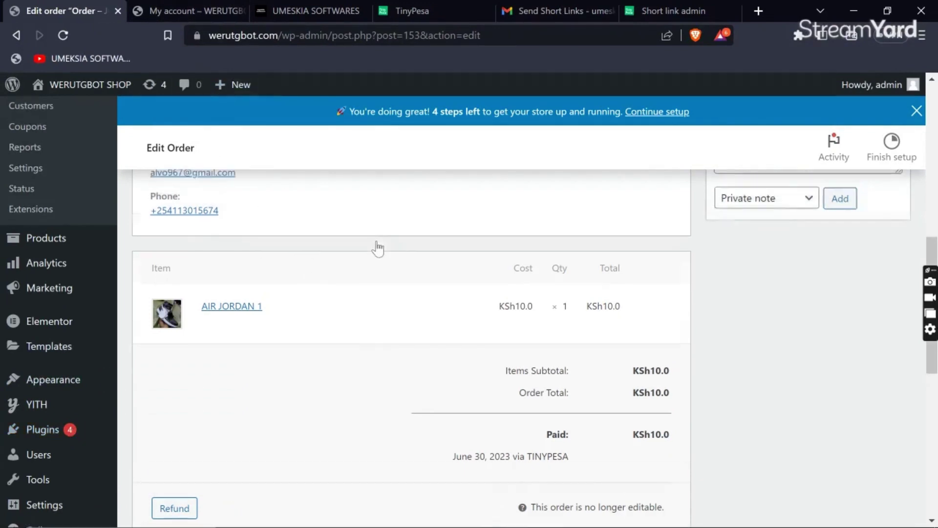